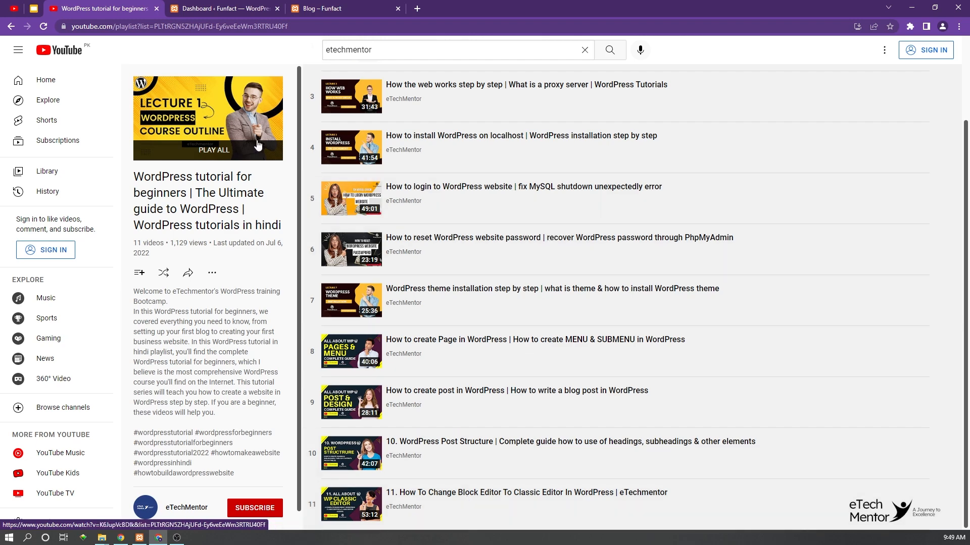
{"action": "left_click", "coordinate": [220, 7]}
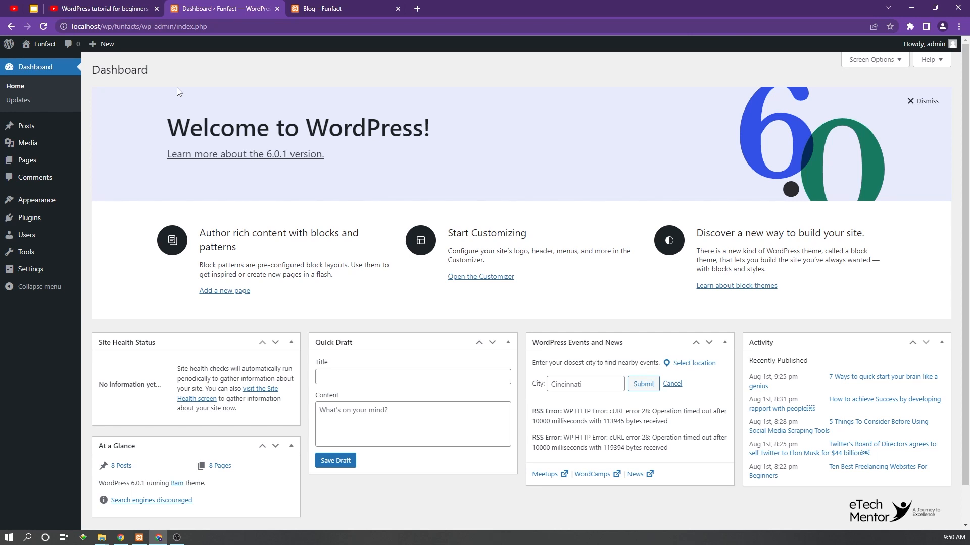
{"action": "left_click", "coordinate": [101, 8]}
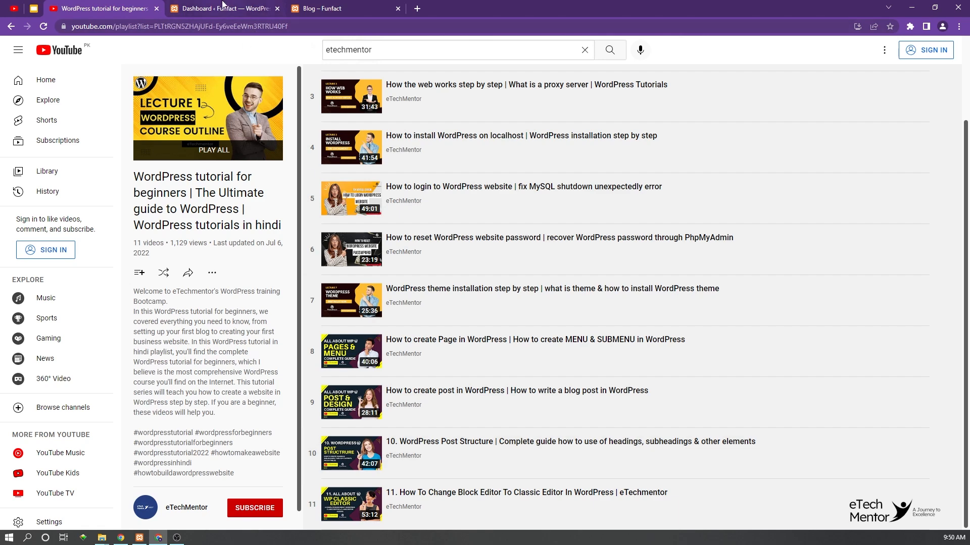
{"action": "left_click", "coordinate": [222, 8]}
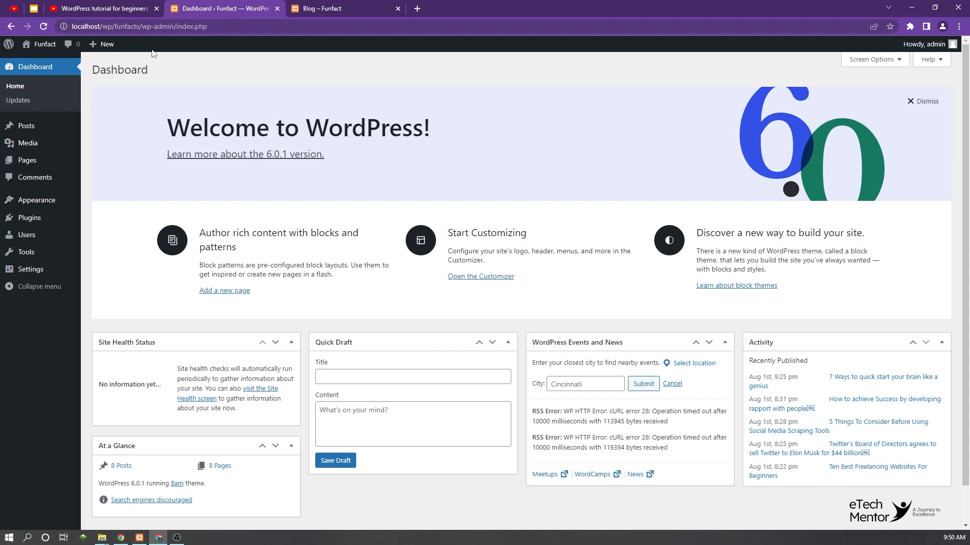
{"action": "left_click", "coordinate": [103, 8]}
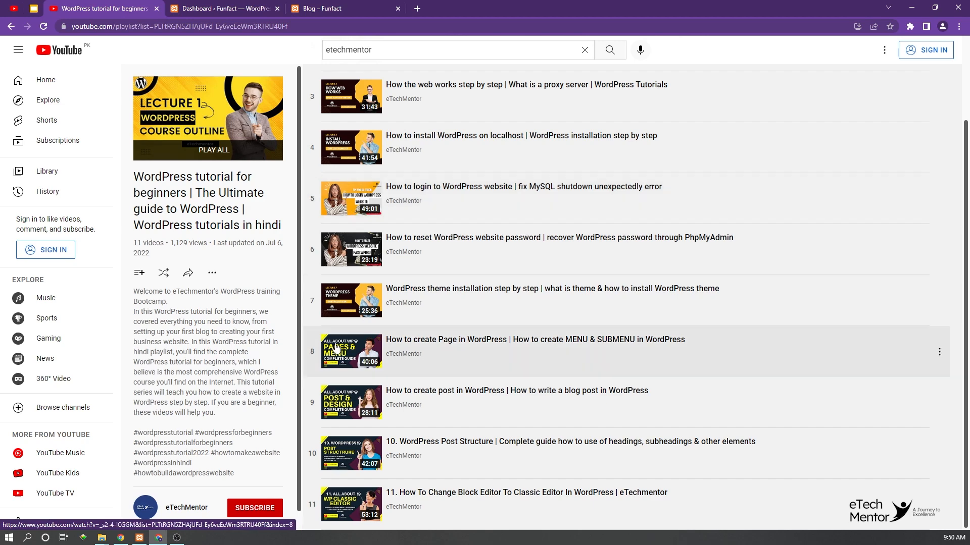
{"action": "left_click", "coordinate": [231, 8]}
{"action": "left_click", "coordinate": [320, 6]}
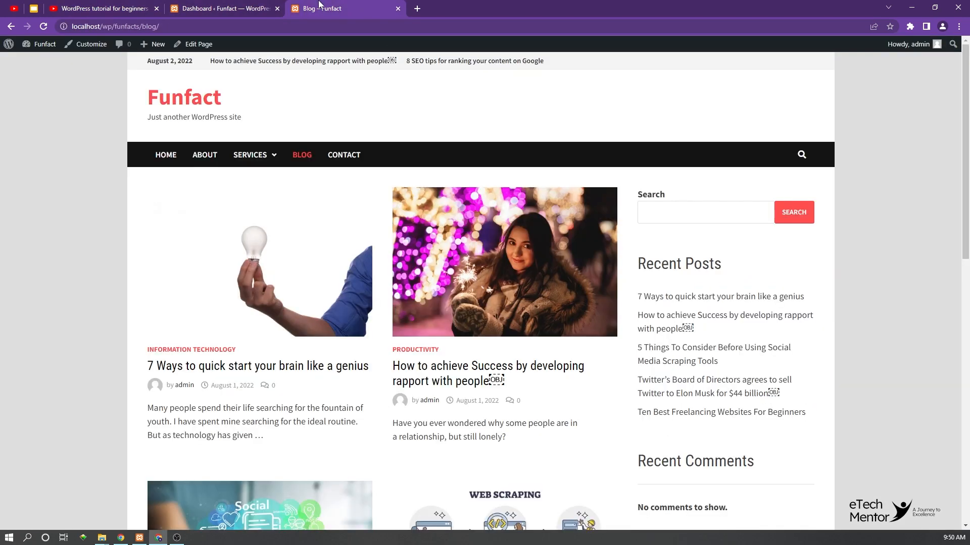
{"action": "left_click", "coordinate": [250, 7]}
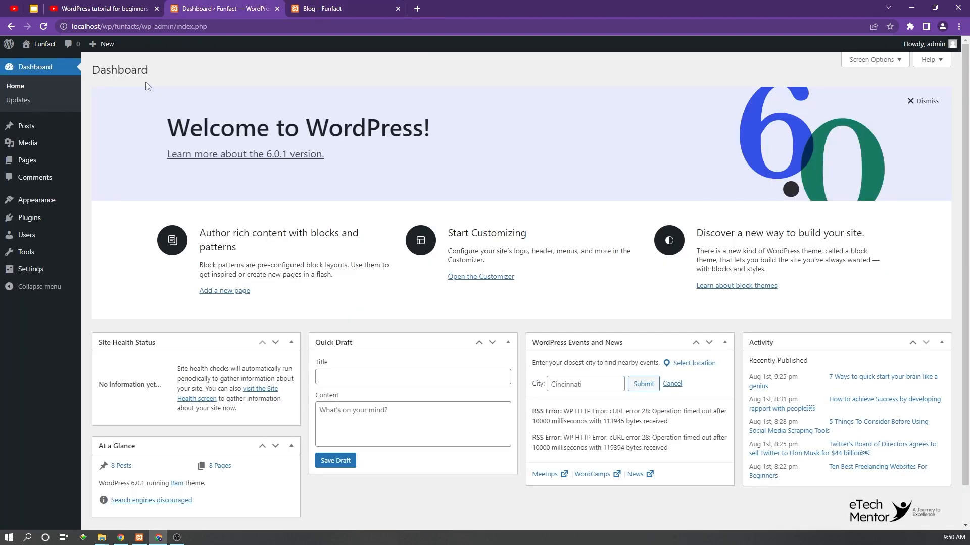
Step: Open the Categories page for posts in the Funfact site's admin area
{"action": "left_click", "coordinate": [30, 128]}
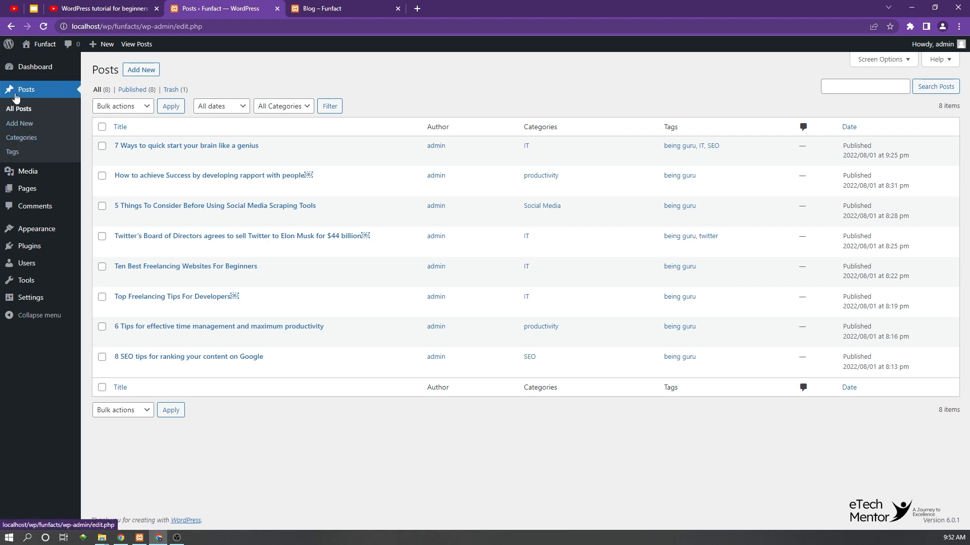
{"action": "left_click", "coordinate": [23, 139]}
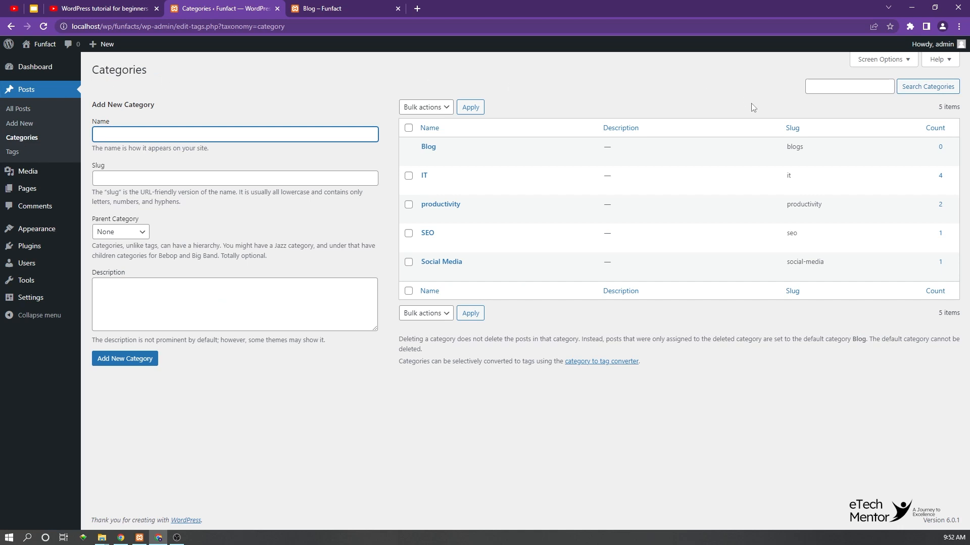
{"action": "mouse_move", "coordinate": [684, 235]}
Step: Open the editor for a new post in a separate browser tab and switch to it
{"action": "right_click", "coordinate": [25, 124]}
{"action": "left_click", "coordinate": [51, 131]}
{"action": "left_click", "coordinate": [328, 8]}
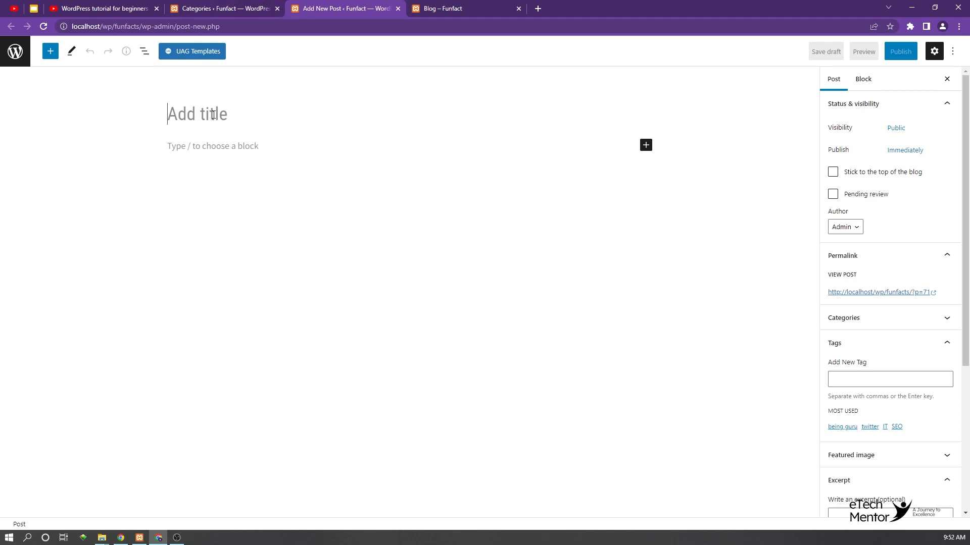
Step: Load beingguru.com in a new browser tab and open its article about the WhatsApp voice calls update
{"action": "left_click", "coordinate": [538, 9]}
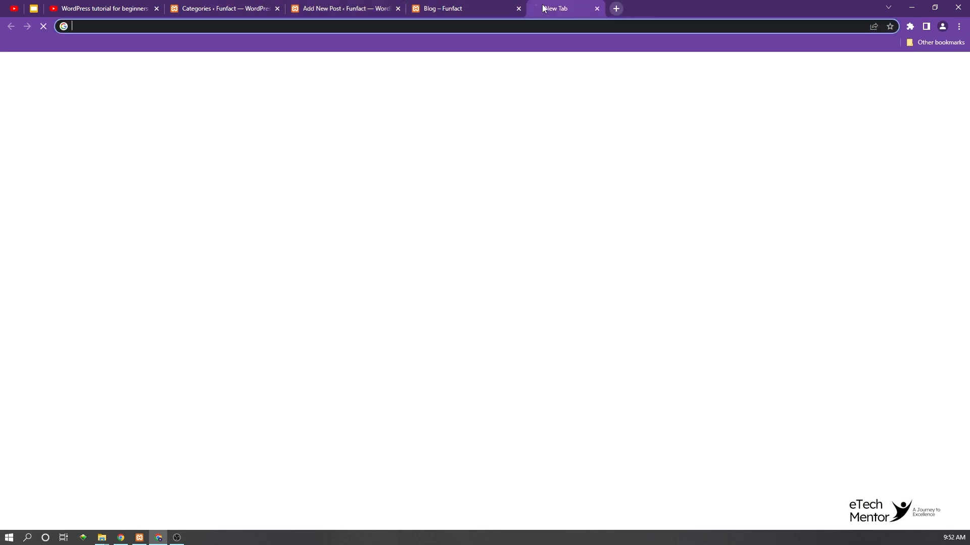
{"action": "type", "text": "bein"}
{"action": "key", "text": "Return"}
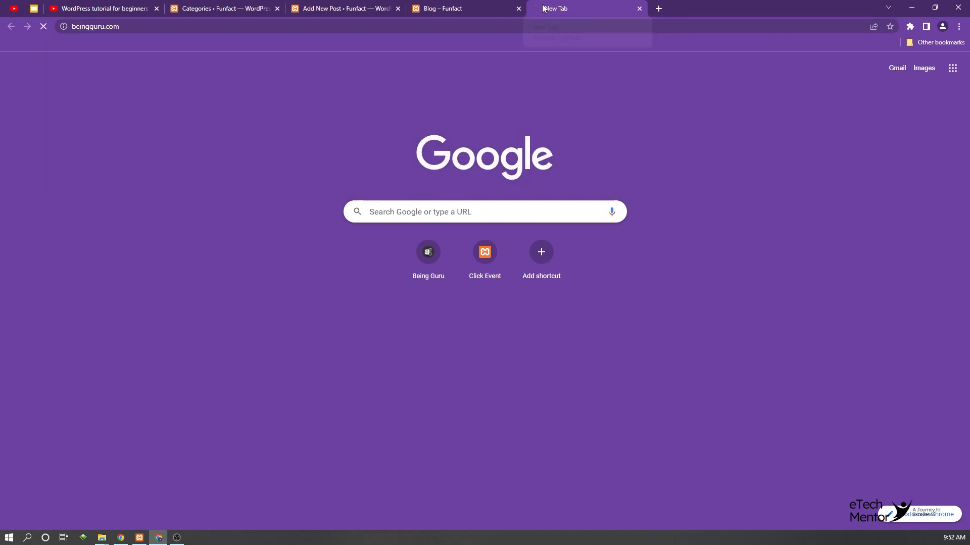
{"action": "scroll", "coordinate": [459, 189], "scroll_direction": "down", "scroll_amount": 20}
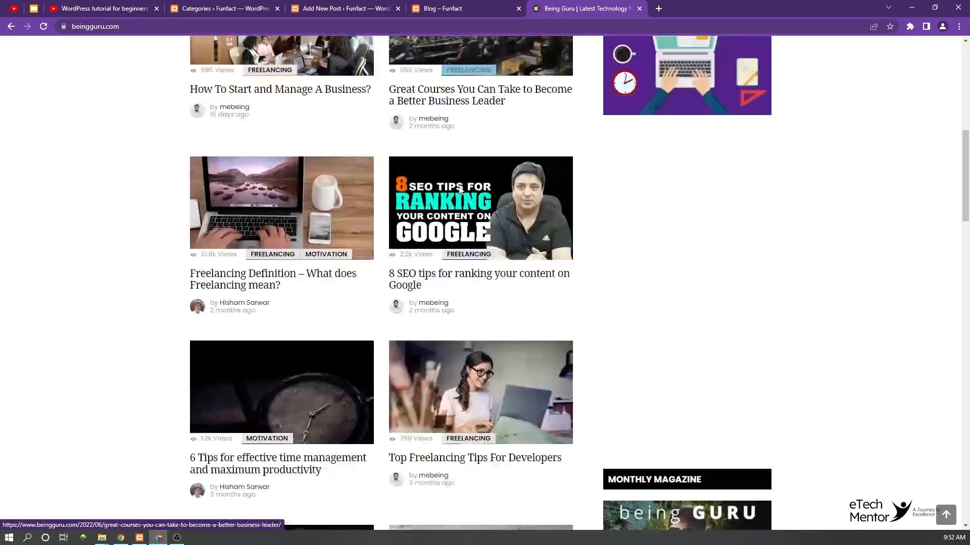
{"action": "scroll", "coordinate": [460, 190], "scroll_direction": "down", "scroll_amount": 11}
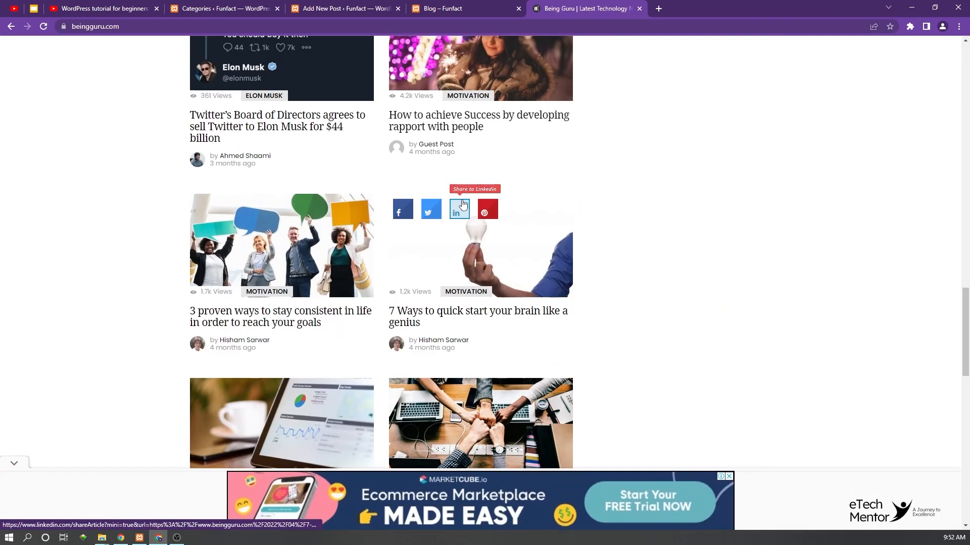
{"action": "scroll", "coordinate": [461, 204], "scroll_direction": "down", "scroll_amount": 1}
{"action": "left_click", "coordinate": [471, 156]}
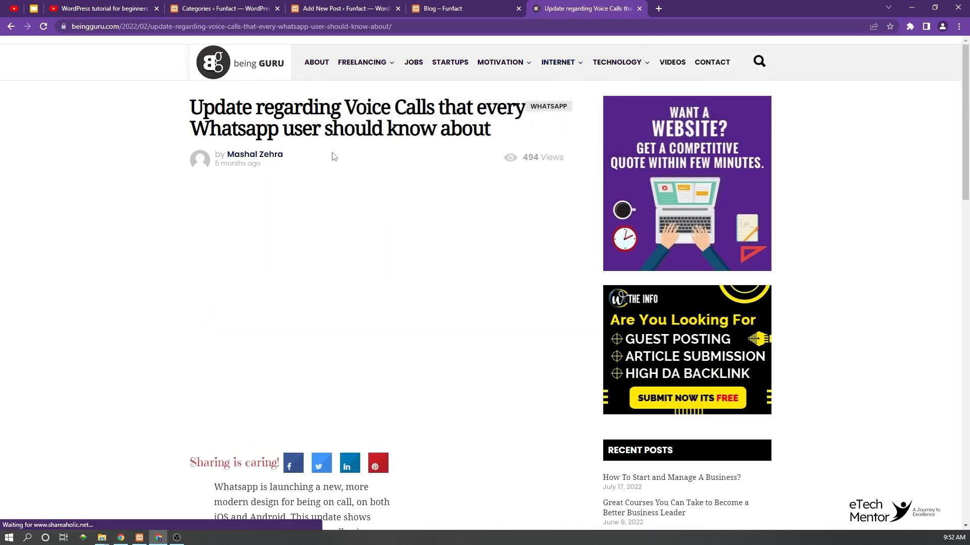
Step: Copy the article headline "Update regarding Voice Calls that every Whatsapp user should know about" into the new post's title
{"action": "left_click_drag", "start_coordinate": [191, 107], "coordinate": [502, 130]}
{"action": "key", "text": "ctrl+c"}
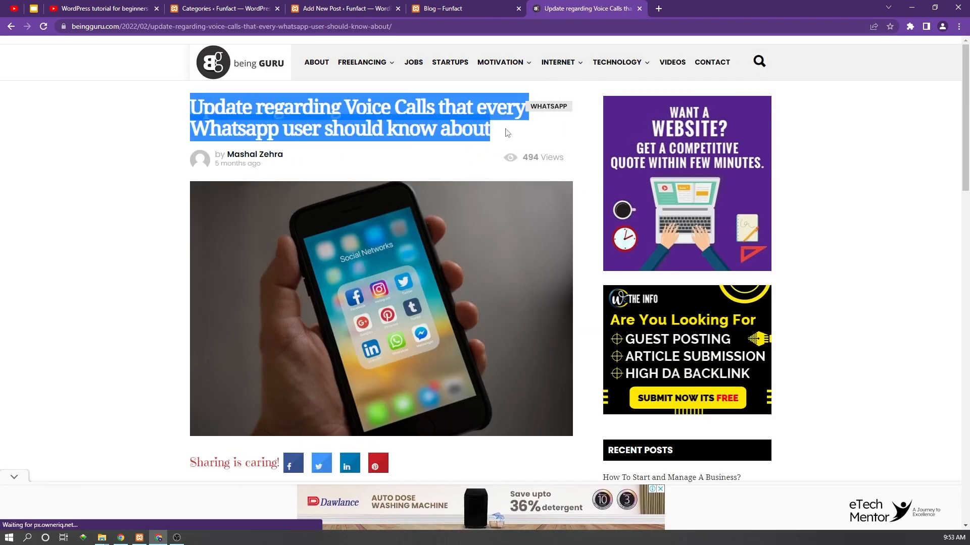
{"action": "left_click", "coordinate": [327, 4]}
{"action": "left_click", "coordinate": [235, 123]}
{"action": "key", "text": "ctrl+v"}
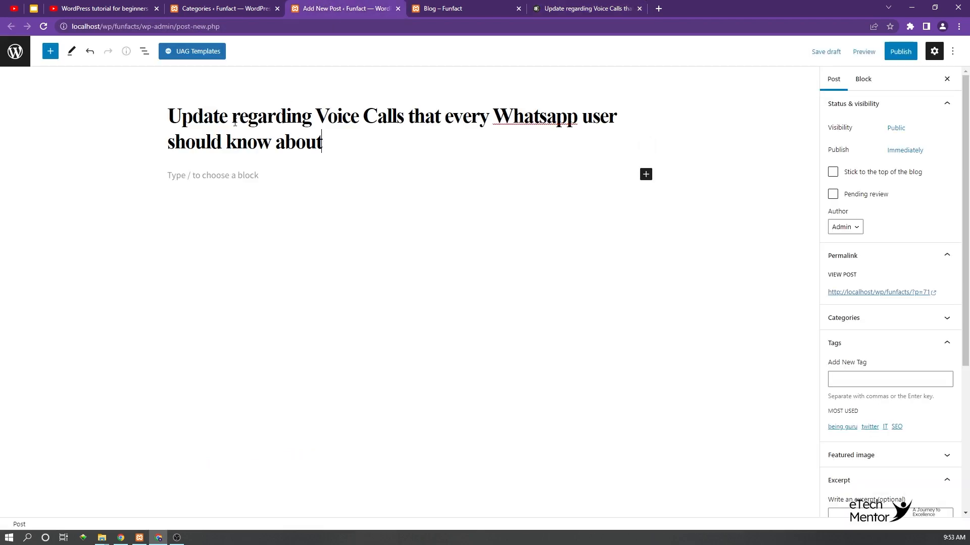
Step: Copy the article's body paragraphs, from "Whatsapp is launching a new" to "especially group ones", into the new post's content
{"action": "left_click", "coordinate": [230, 182]}
{"action": "left_click", "coordinate": [547, 6]}
{"action": "scroll", "coordinate": [303, 222], "scroll_direction": "down", "scroll_amount": 7}
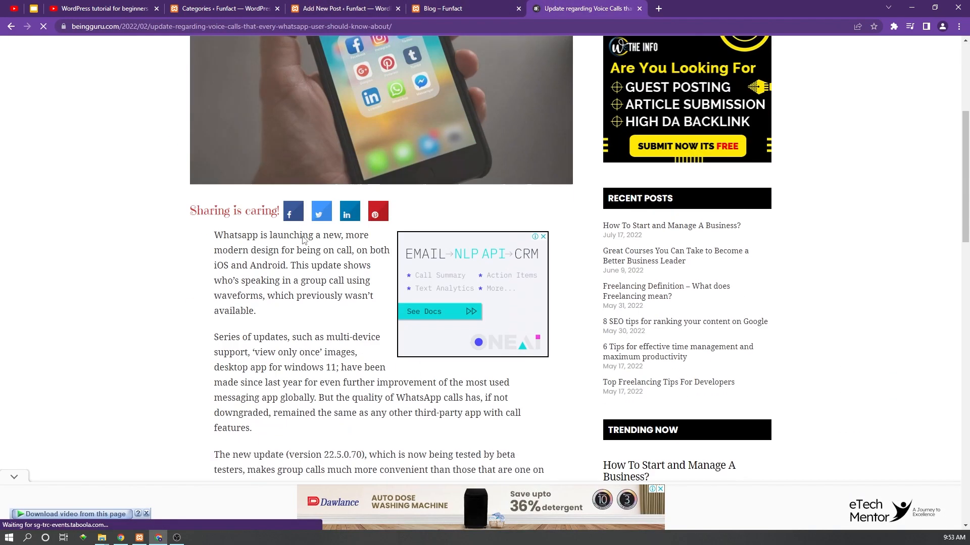
{"action": "left_click_drag", "start_coordinate": [216, 135], "coordinate": [548, 457]}
{"action": "scroll", "coordinate": [383, 262], "scroll_direction": "up", "scroll_amount": 7}
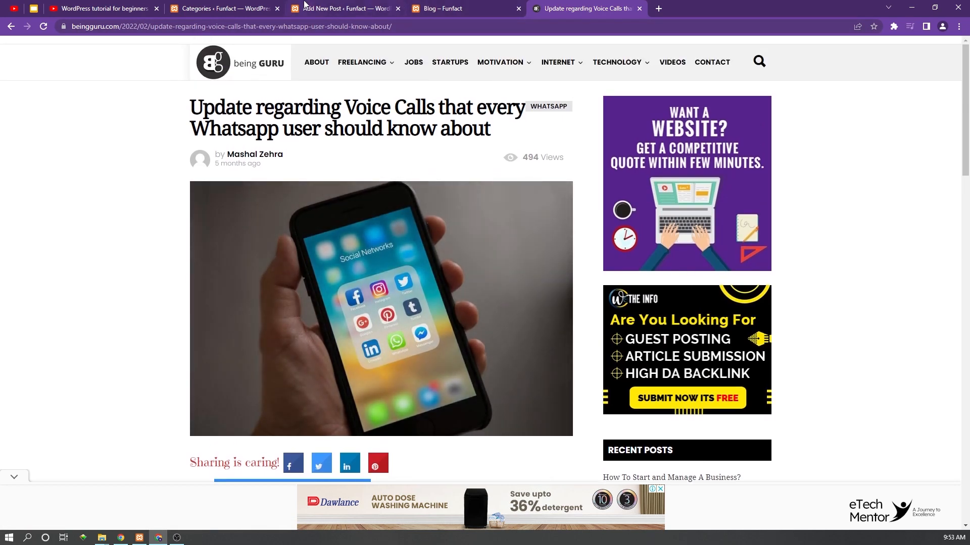
{"action": "left_click", "coordinate": [306, 8]}
{"action": "key", "text": "ctrl+v"}
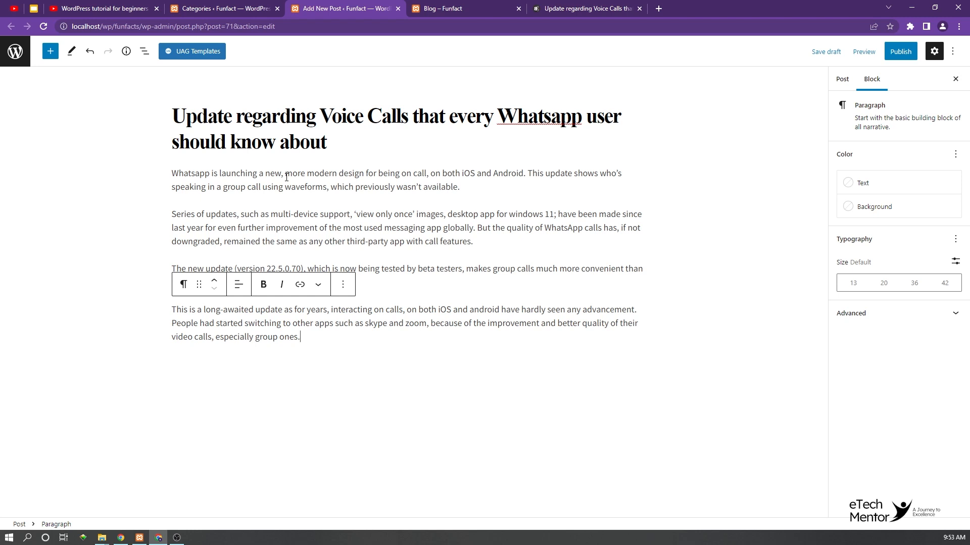
Step: Show the list of available categories in the new post's settings
{"action": "left_click", "coordinate": [842, 78]}
{"action": "left_click", "coordinate": [859, 342]}
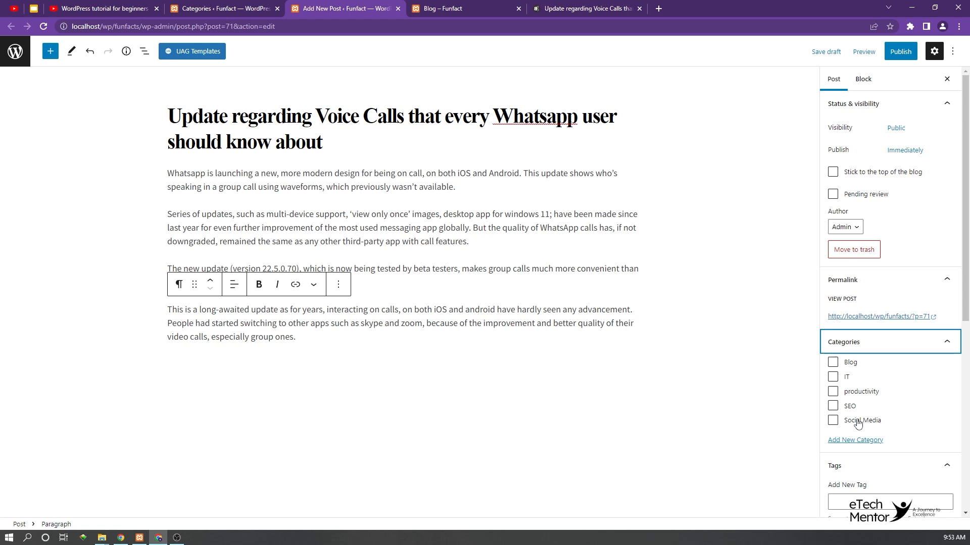
{"action": "scroll", "coordinate": [892, 403], "scroll_direction": "down", "scroll_amount": 4}
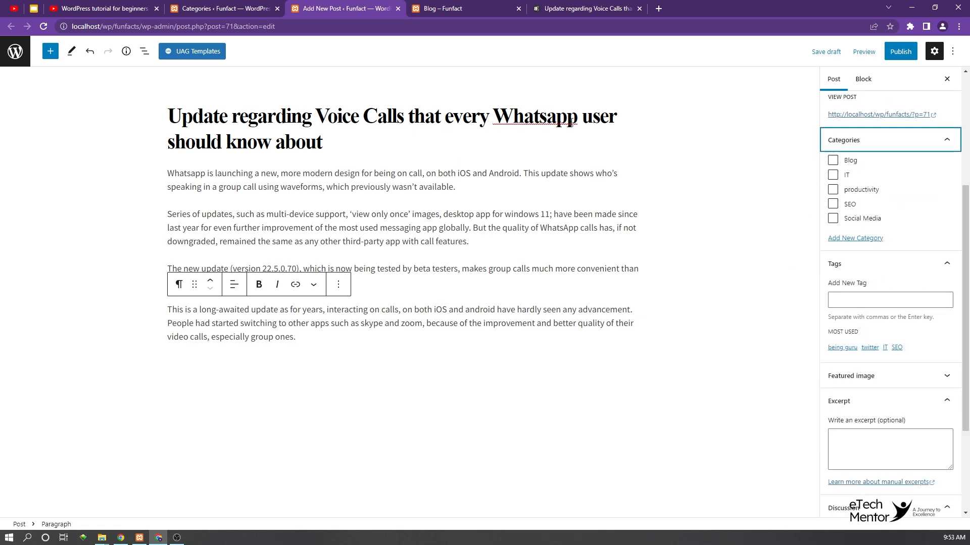
{"action": "left_click", "coordinate": [844, 239]}
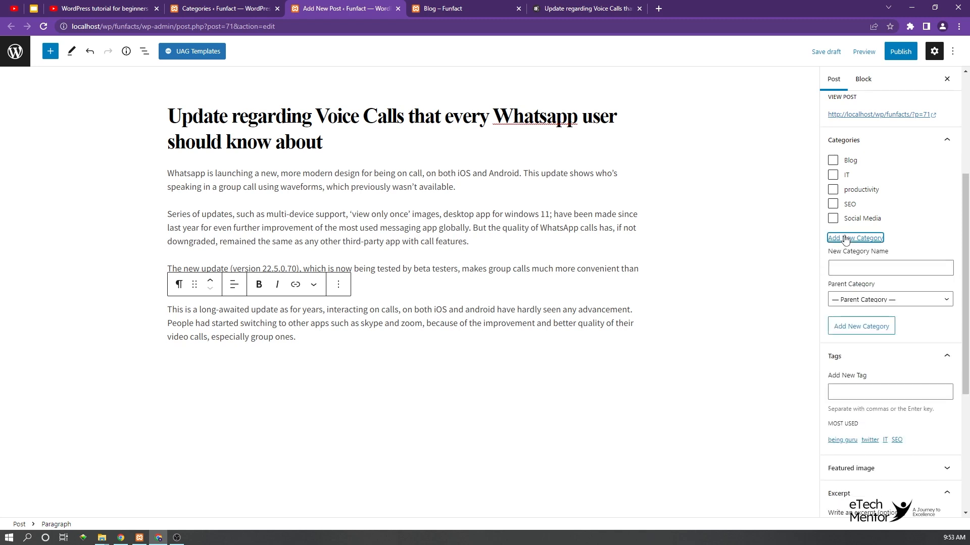
{"action": "left_click", "coordinate": [847, 268]}
{"action": "type", "text": "what"}
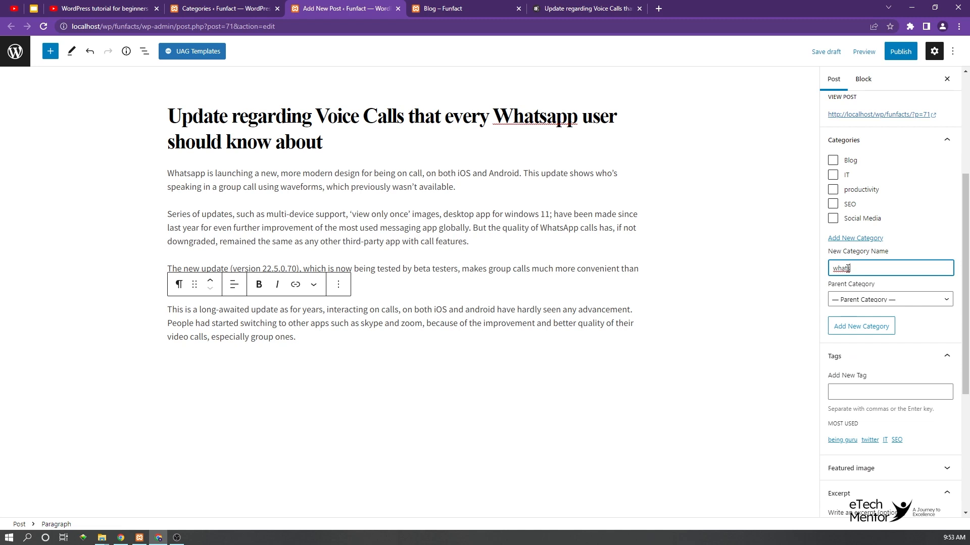
{"action": "key", "text": "BackSpace"}
{"action": "key", "text": "BackSpace"}
{"action": "key", "text": "BackSpace"}
{"action": "key", "text": "BackSpace"}
{"action": "key", "text": "BackSpace"}
{"action": "left_click", "coordinate": [226, 9]}
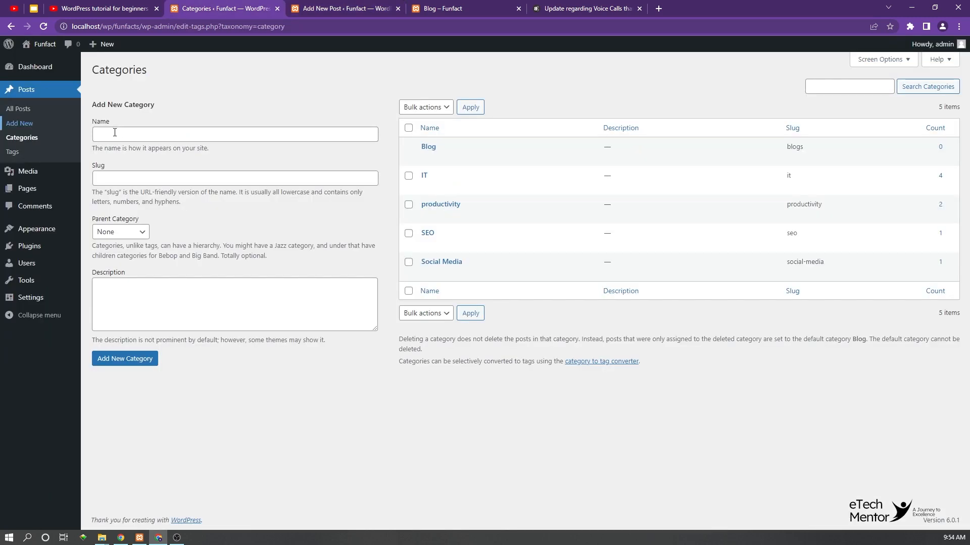
{"action": "left_click", "coordinate": [115, 132]}
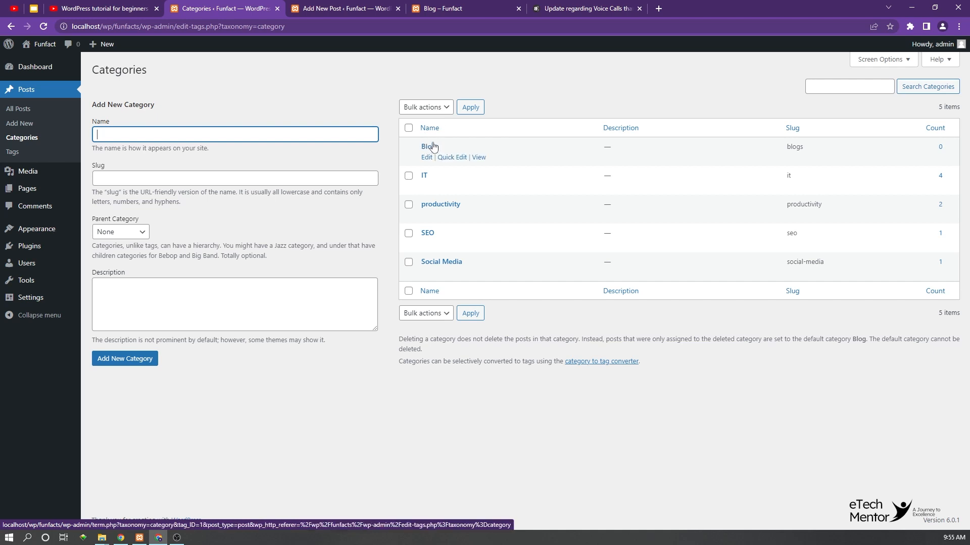
Step: Publish the WhatsApp voice calls post without choosing a category and return to its settings
{"action": "left_click", "coordinate": [320, 7]}
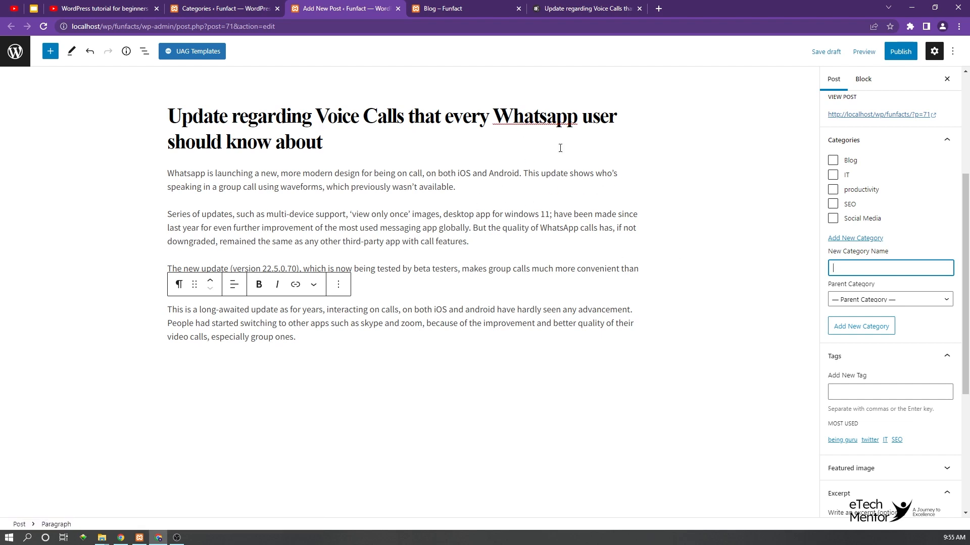
{"action": "left_click", "coordinate": [900, 51]}
{"action": "left_click", "coordinate": [867, 51]}
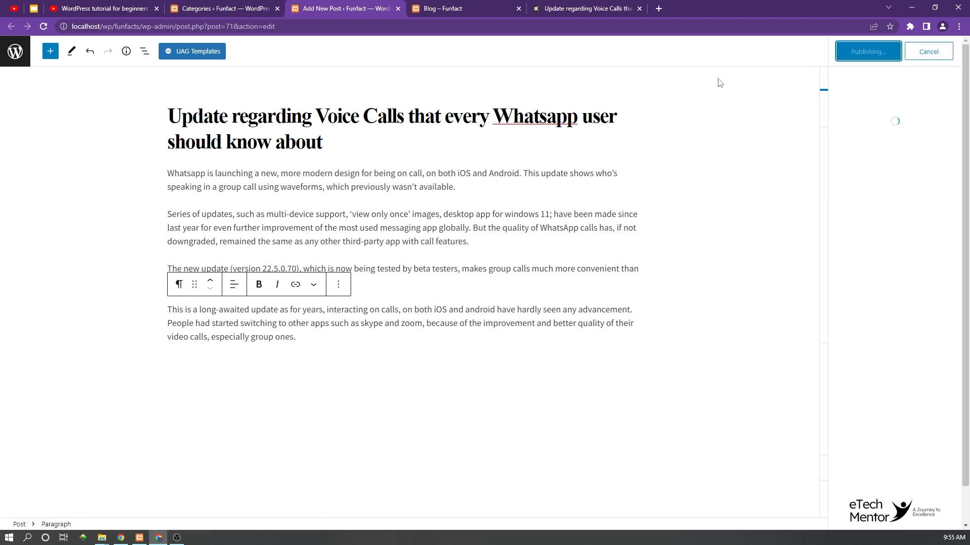
{"action": "left_click", "coordinate": [954, 54]}
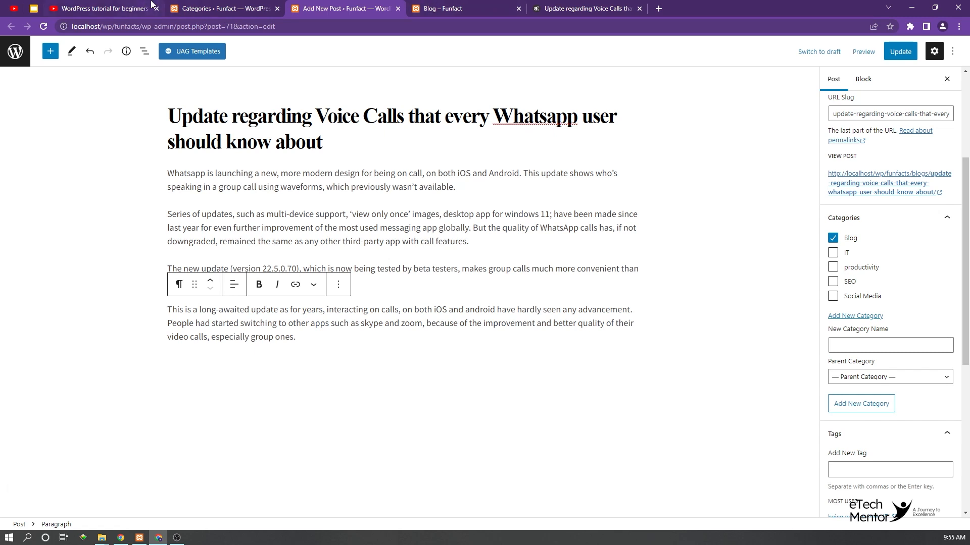
Step: Examine the Blog category's editable fields in Quick Edit and in its full edit form, leaving them unchanged
{"action": "left_click", "coordinate": [222, 8]}
{"action": "left_click", "coordinate": [453, 158]}
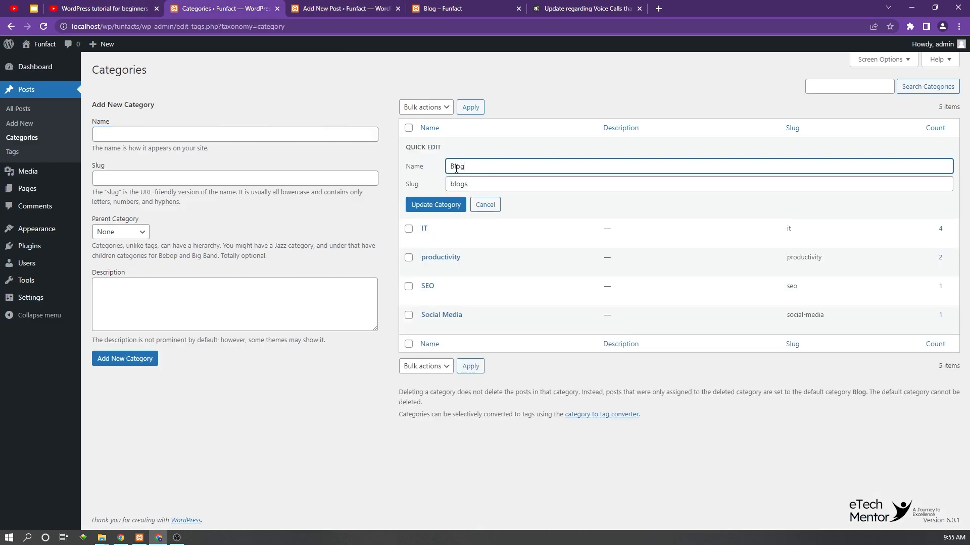
{"action": "left_click_drag", "start_coordinate": [464, 167], "coordinate": [433, 167]}
{"action": "left_click", "coordinate": [485, 205]}
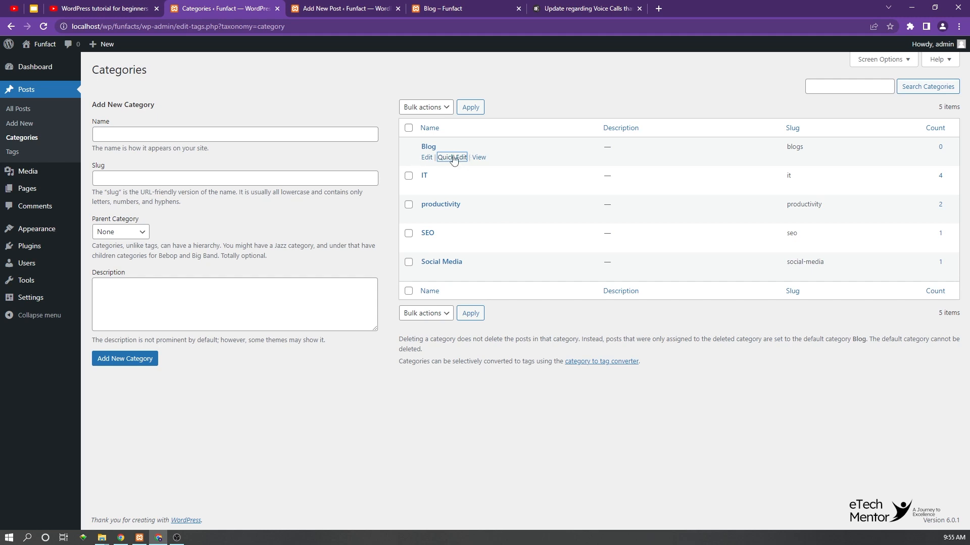
{"action": "left_click", "coordinate": [426, 159]}
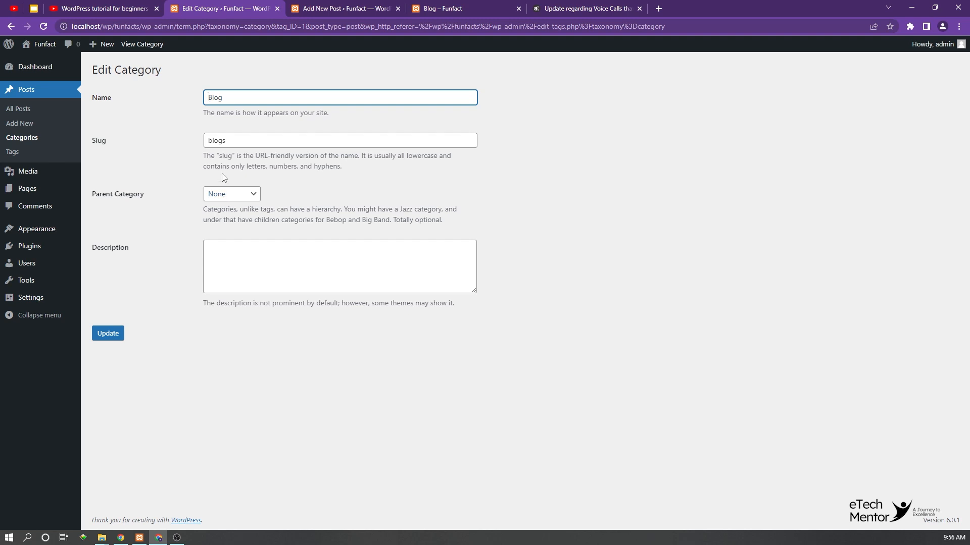
{"action": "left_click", "coordinate": [11, 26]}
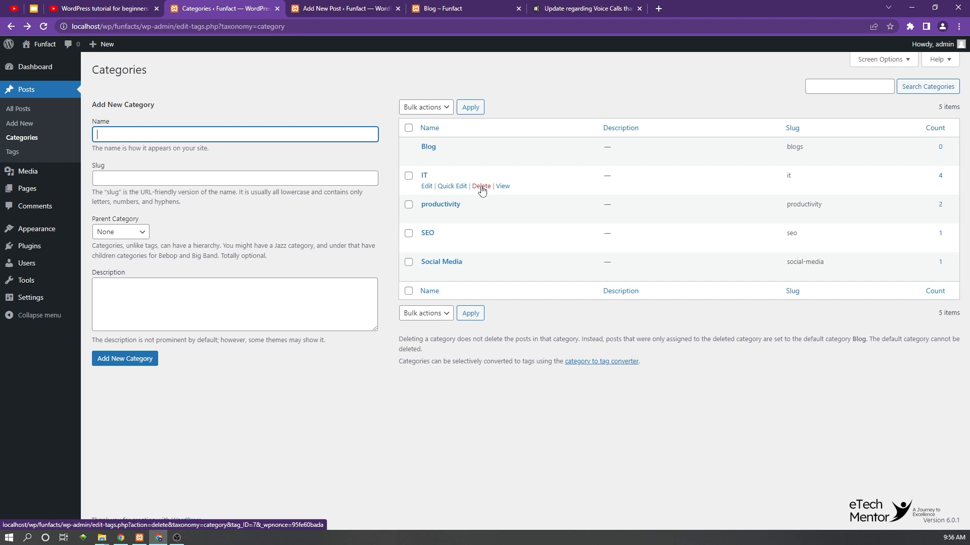
{"action": "left_click", "coordinate": [408, 127]}
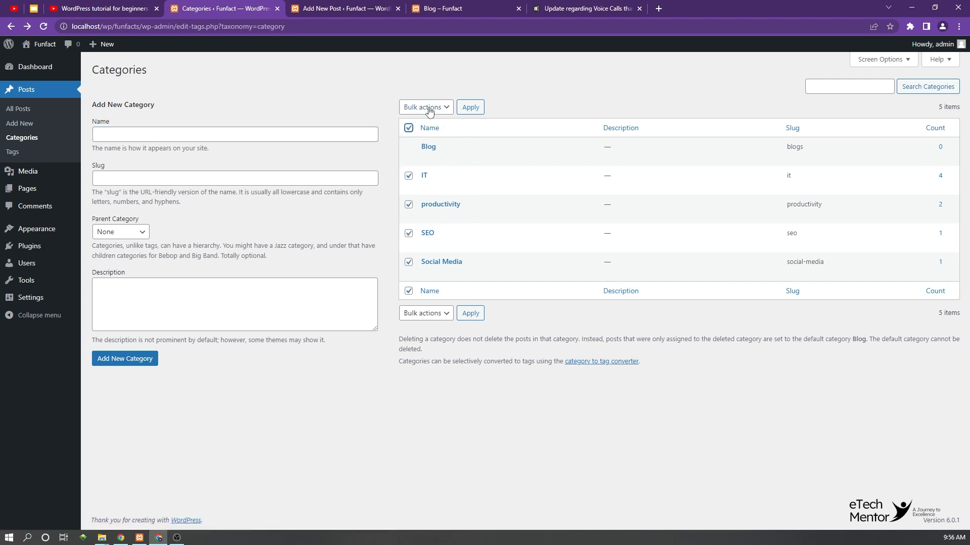
{"action": "left_click", "coordinate": [429, 108]}
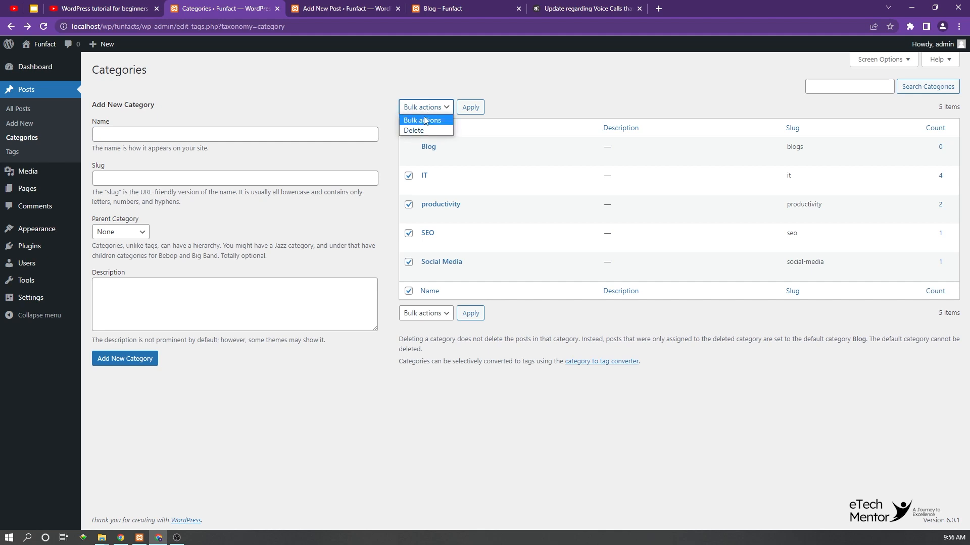
{"action": "left_click", "coordinate": [426, 120]}
{"action": "left_click", "coordinate": [409, 128]}
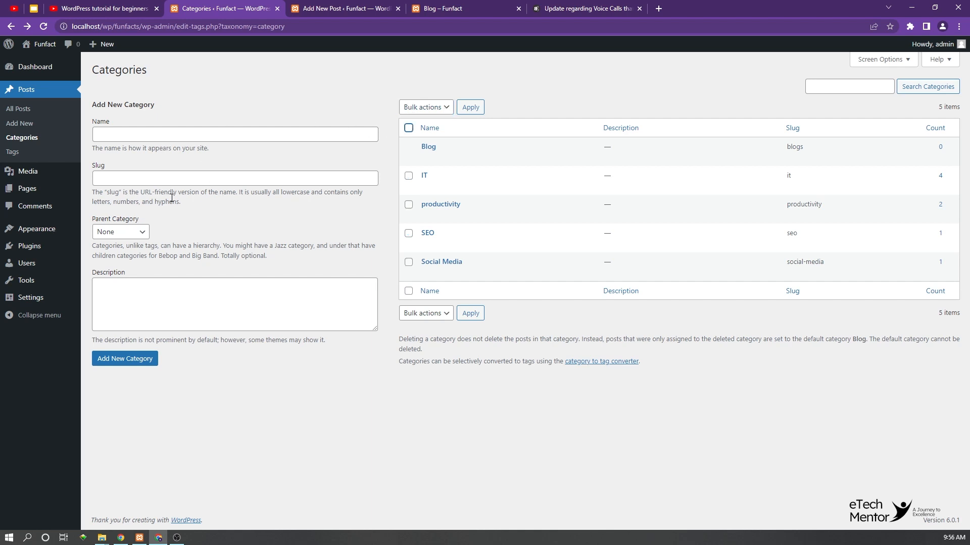
Step: Examine the parent category options for a new category, keeping None selected
{"action": "left_click", "coordinate": [118, 229]}
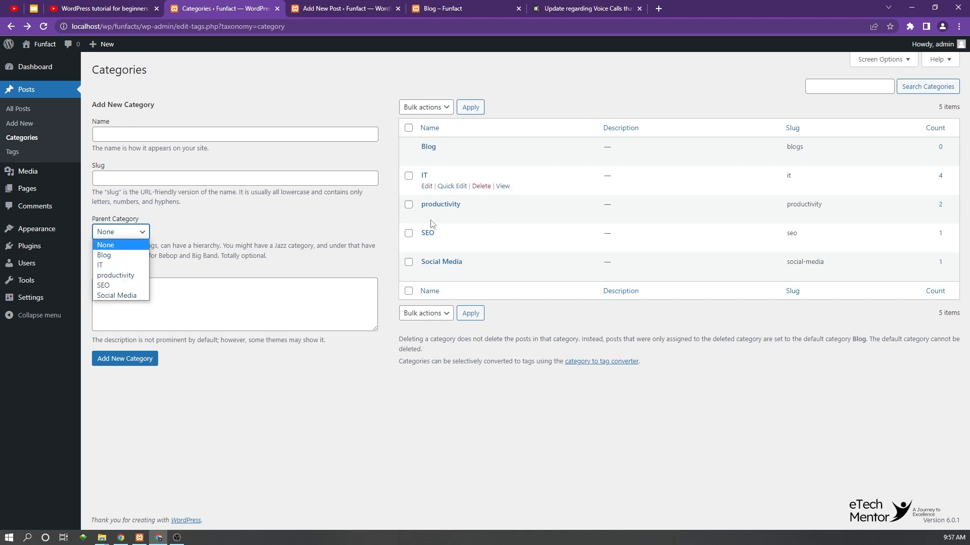
{"action": "left_click", "coordinate": [133, 242]}
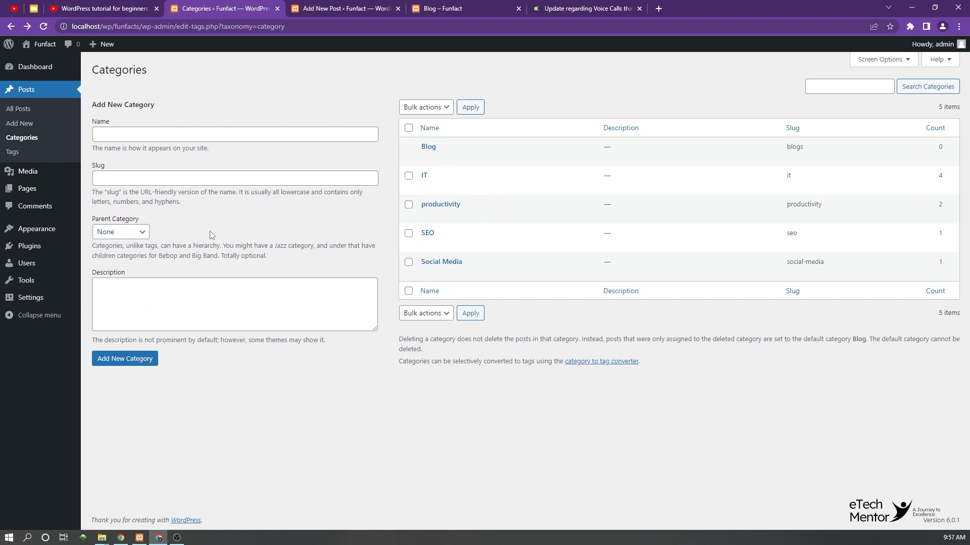
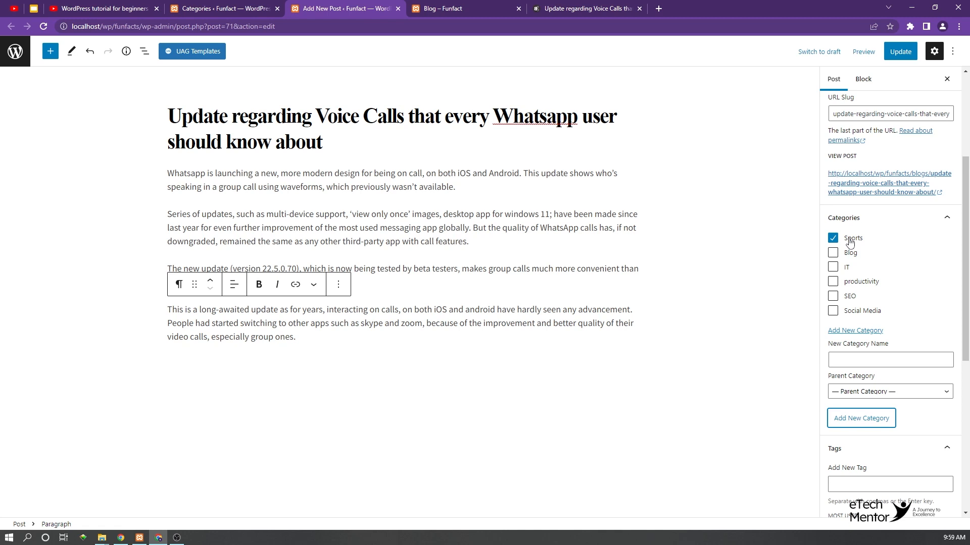
Step: Add a new category named cricket under the parent category Sports from the post's category settings
{"action": "left_click", "coordinate": [851, 359]}
{"action": "type", "text": "cricket"}
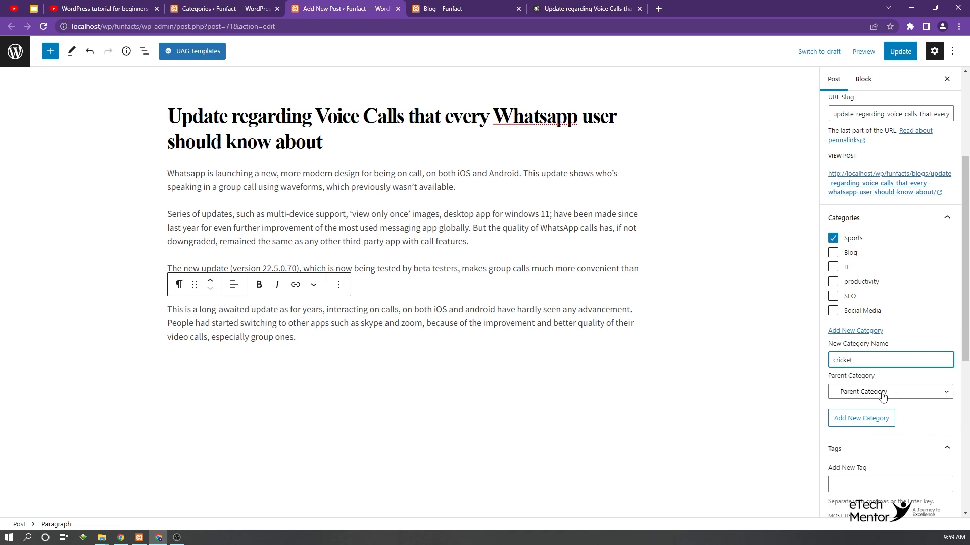
{"action": "left_click", "coordinate": [913, 396]}
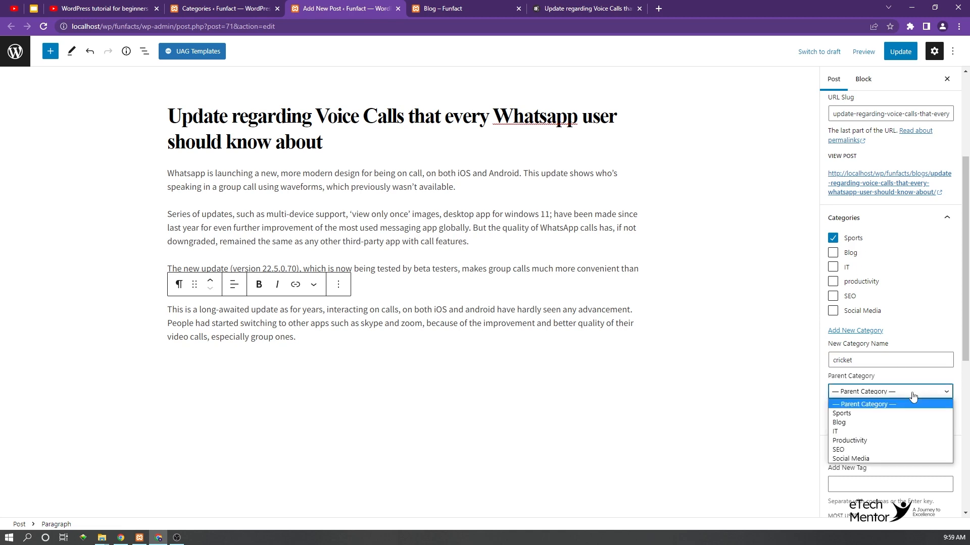
{"action": "left_click", "coordinate": [869, 413]}
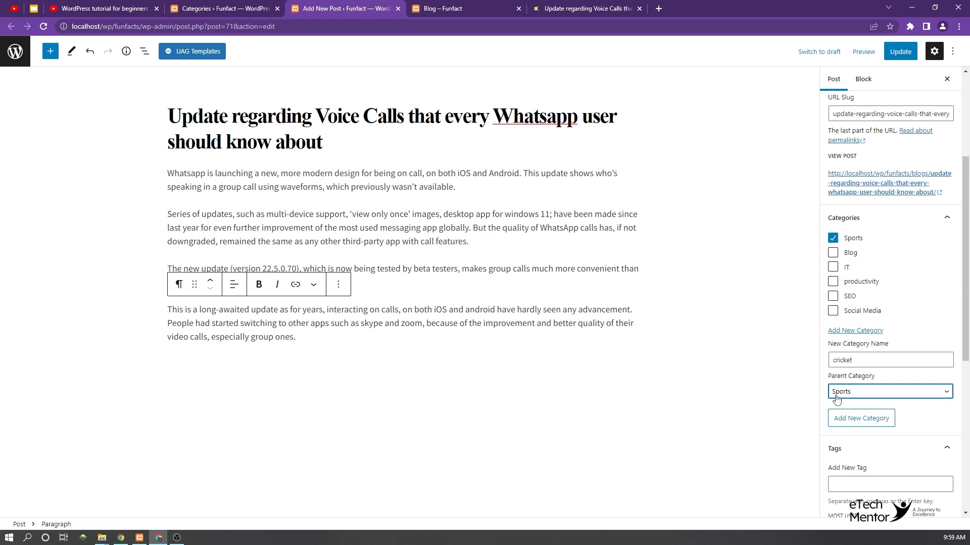
{"action": "left_click", "coordinate": [918, 395]}
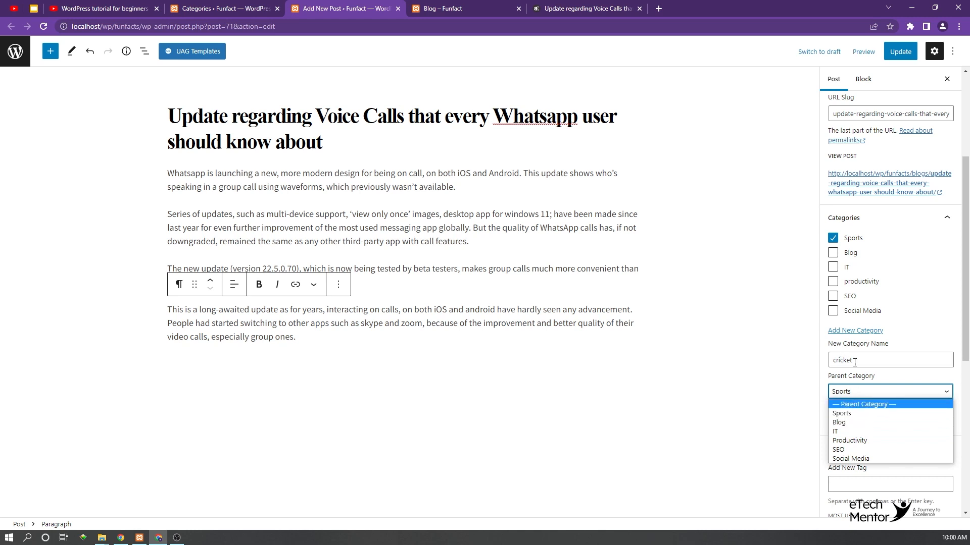
{"action": "left_click", "coordinate": [842, 413]}
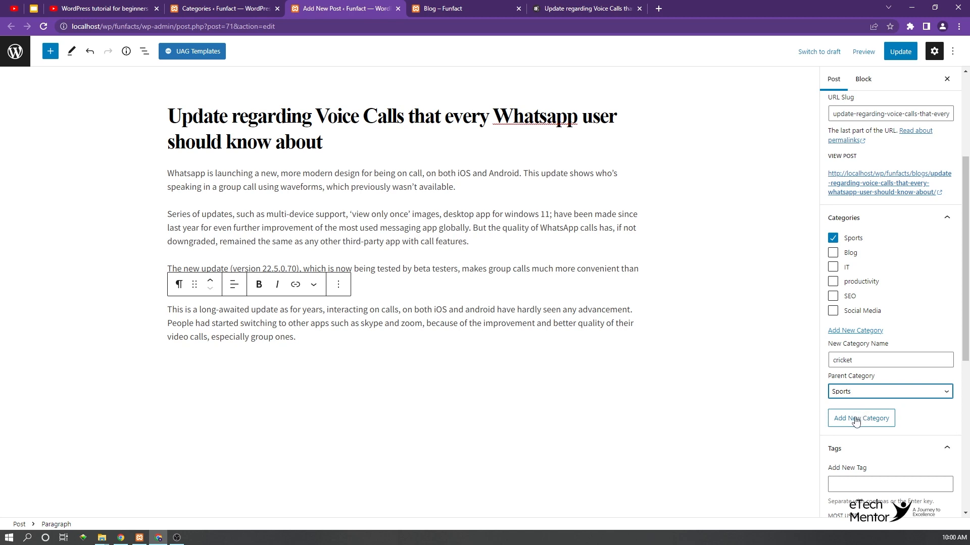
{"action": "left_click", "coordinate": [855, 421]}
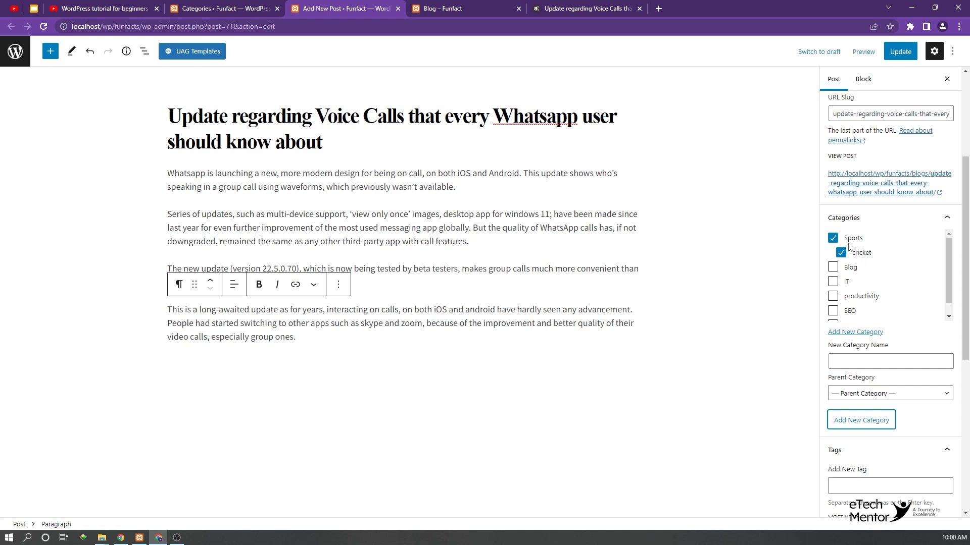
Step: Reload the site's category list and add a category named football with Sports as its parent
{"action": "left_click", "coordinate": [194, 8]}
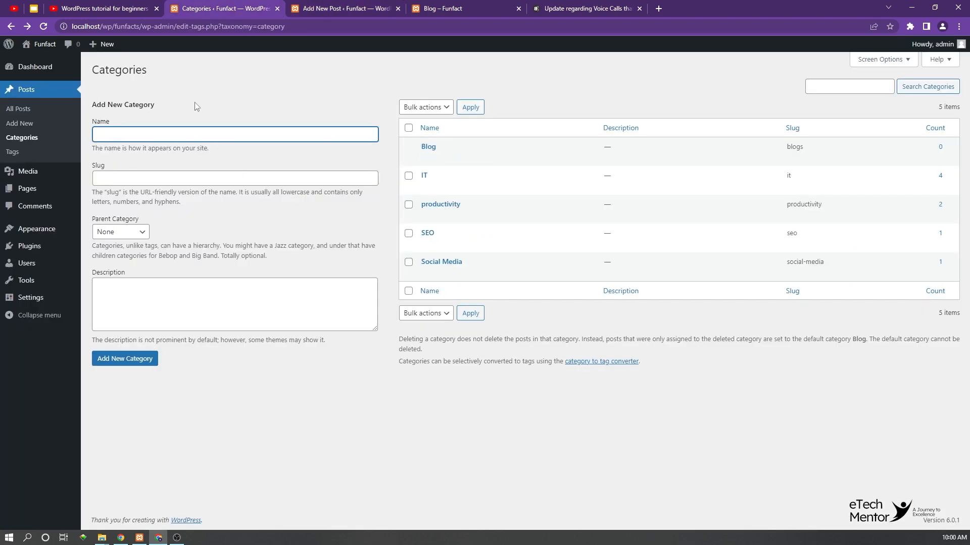
{"action": "left_click", "coordinate": [44, 27]}
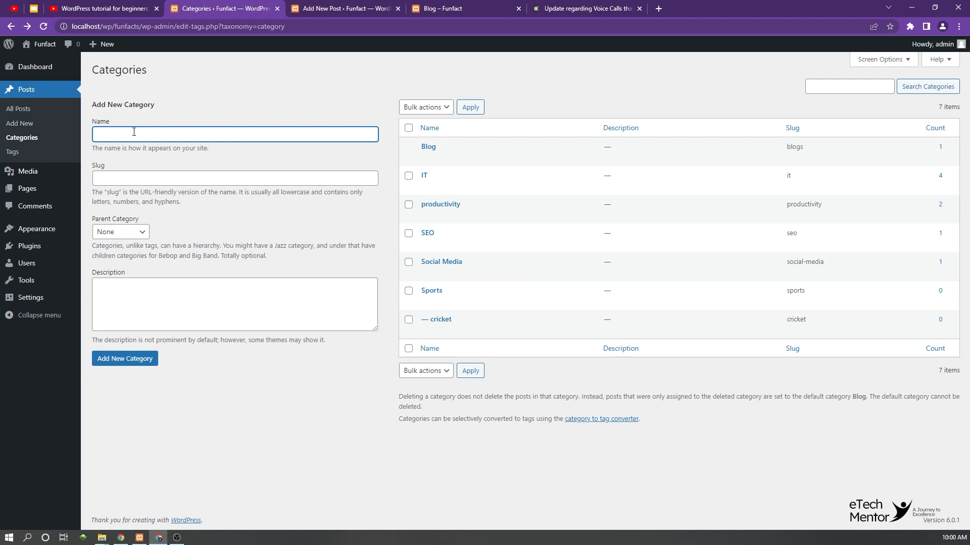
{"action": "type", "text": "football"}
{"action": "left_click", "coordinate": [122, 232]}
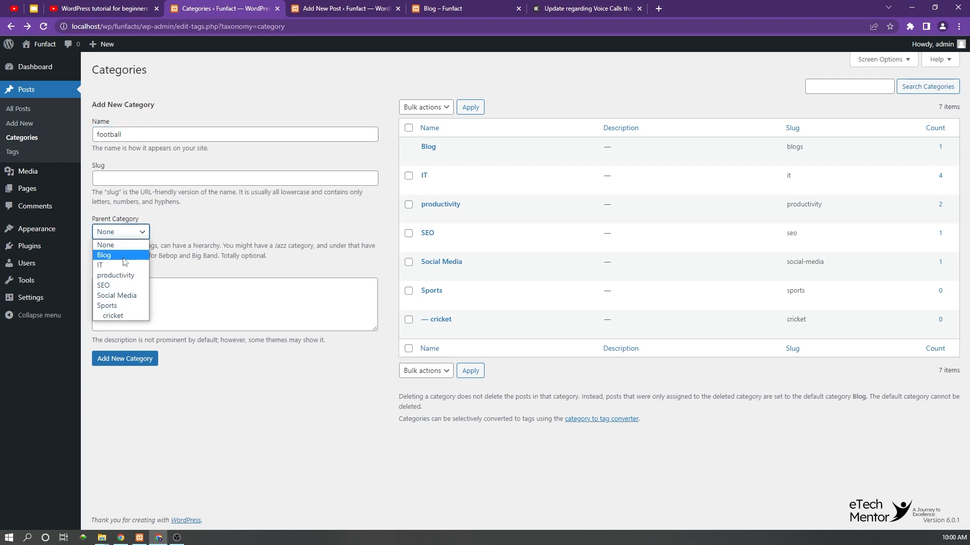
{"action": "left_click", "coordinate": [112, 306]}
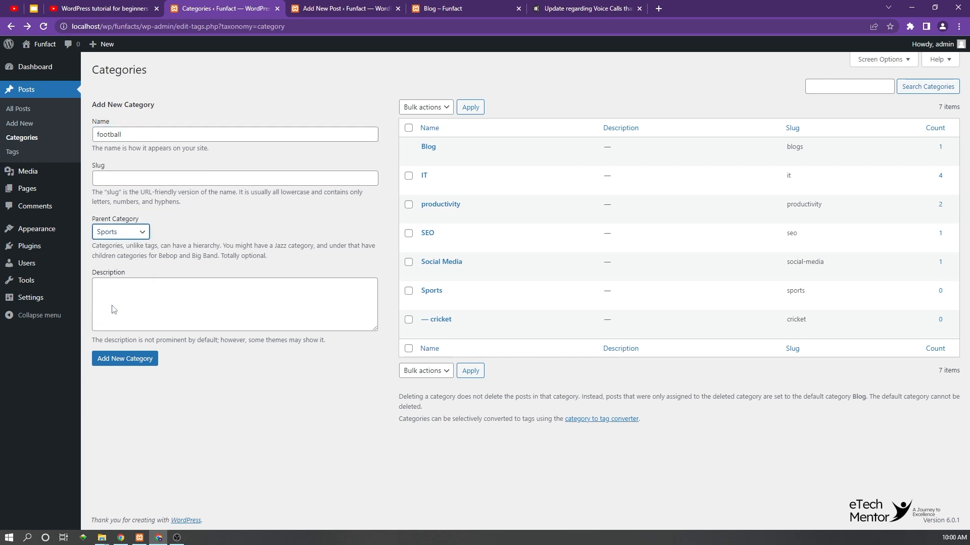
{"action": "left_click", "coordinate": [125, 358]}
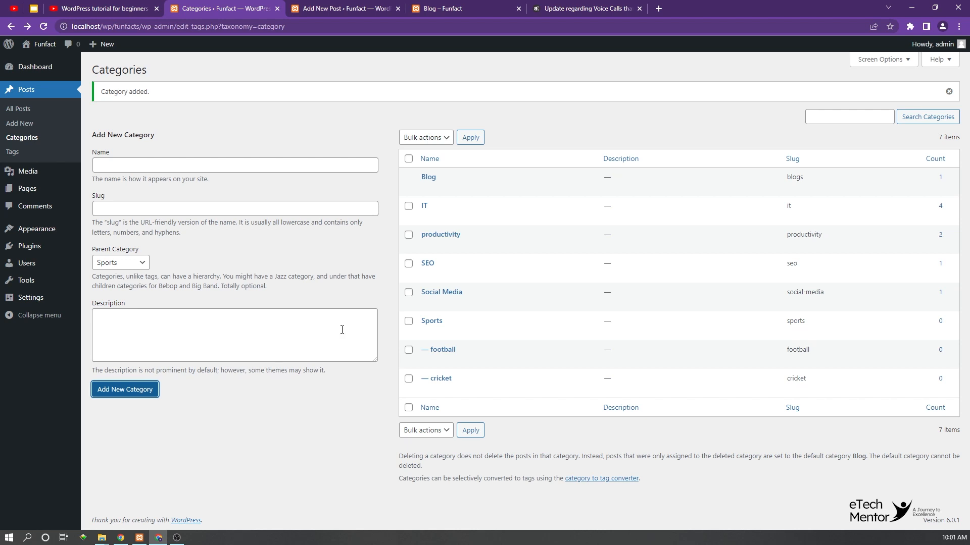
Step: Enter the search phrase "pubg game for pc" in a new browser tab to examine its keyword suggestions
{"action": "left_click", "coordinate": [658, 8]}
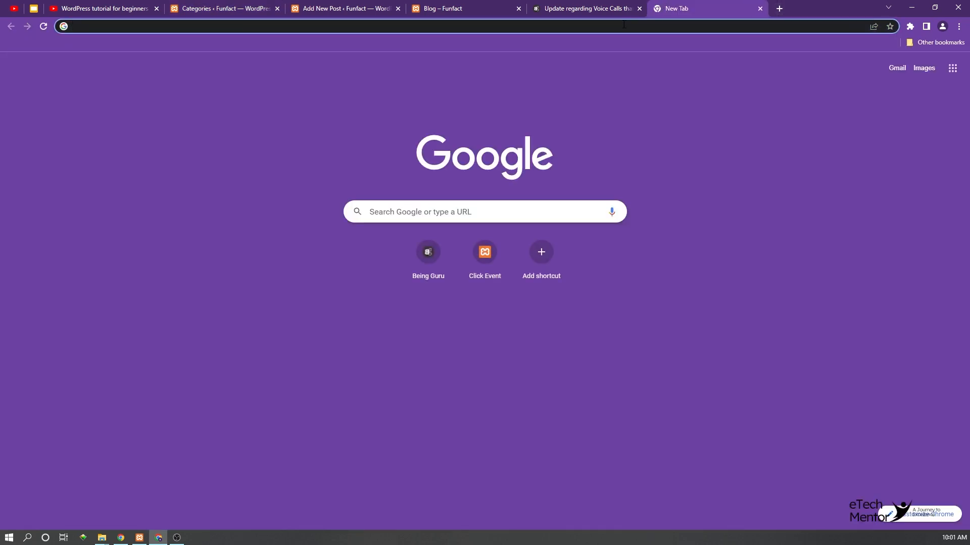
{"action": "type", "text": "pub"}
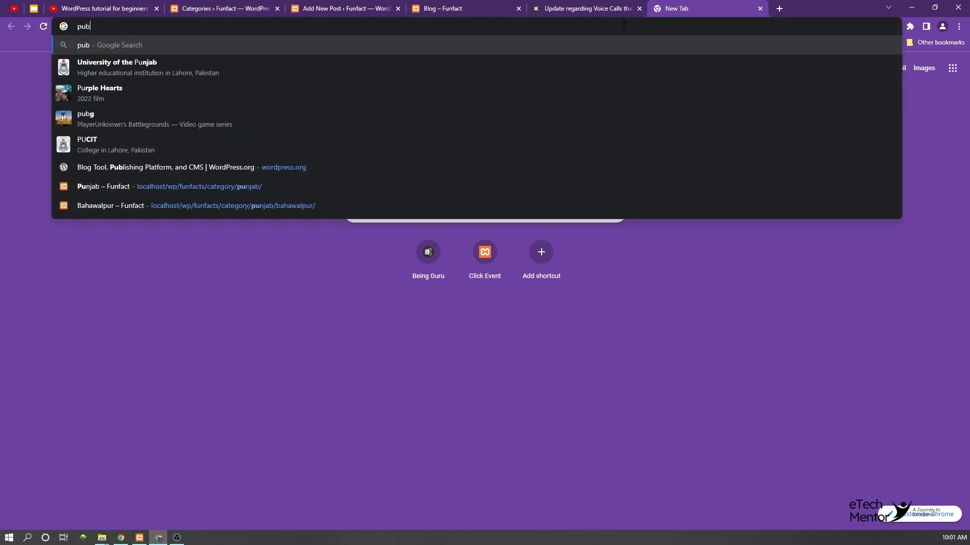
{"action": "type", "text": "g game "}
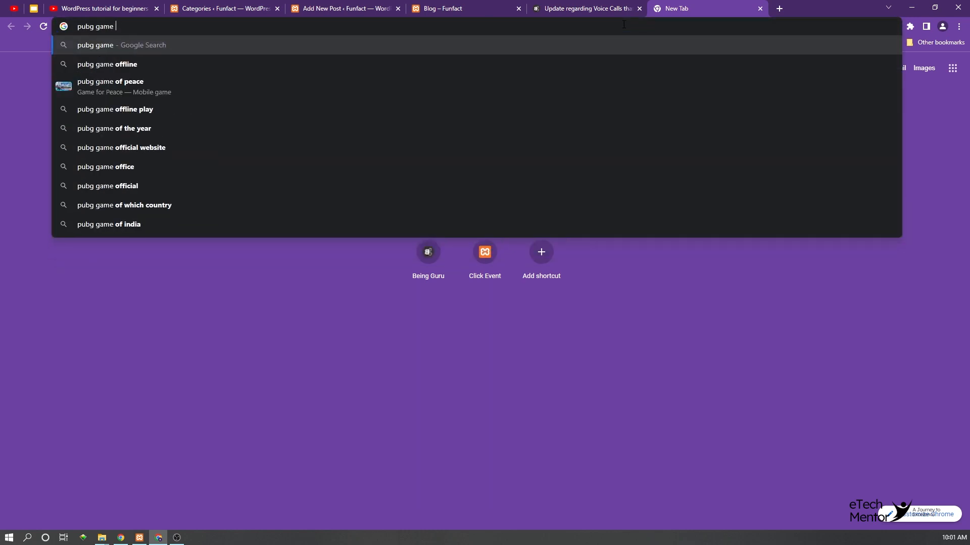
{"action": "type", "text": "for pc"}
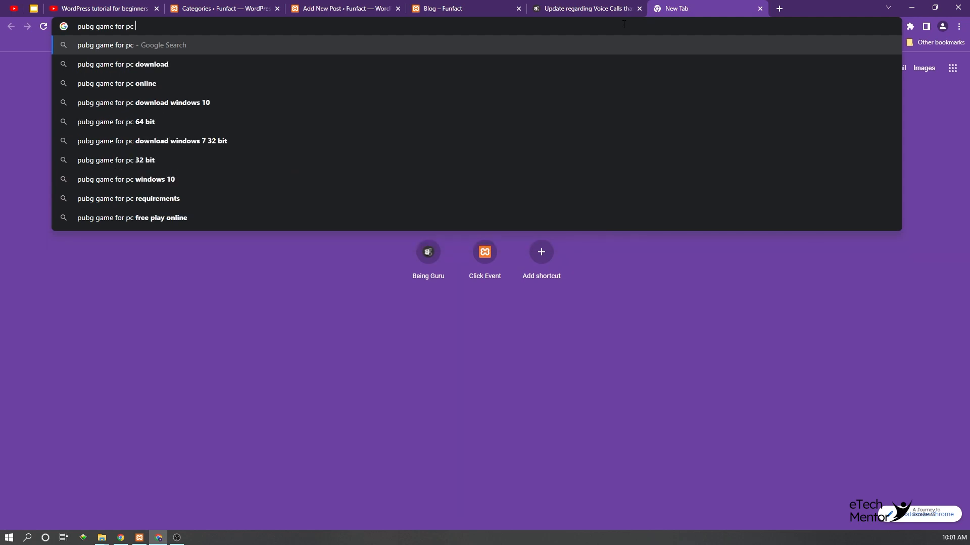
{"action": "left_click_drag", "start_coordinate": [138, 26], "coordinate": [72, 24]}
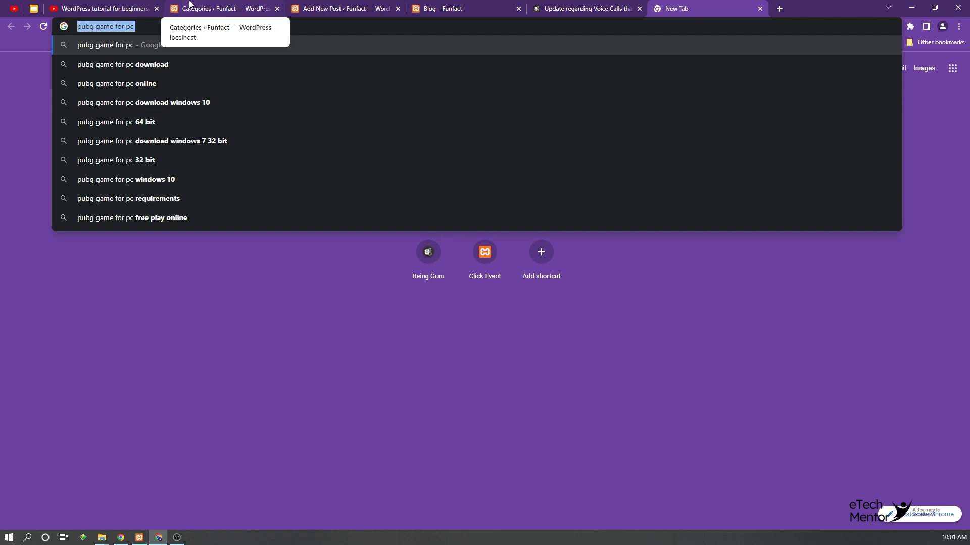
Step: Examine the site's tag list and the Tags settings of the WhatsApp voice calls post, collapsing the post's Categories section
{"action": "left_click", "coordinate": [190, 4]}
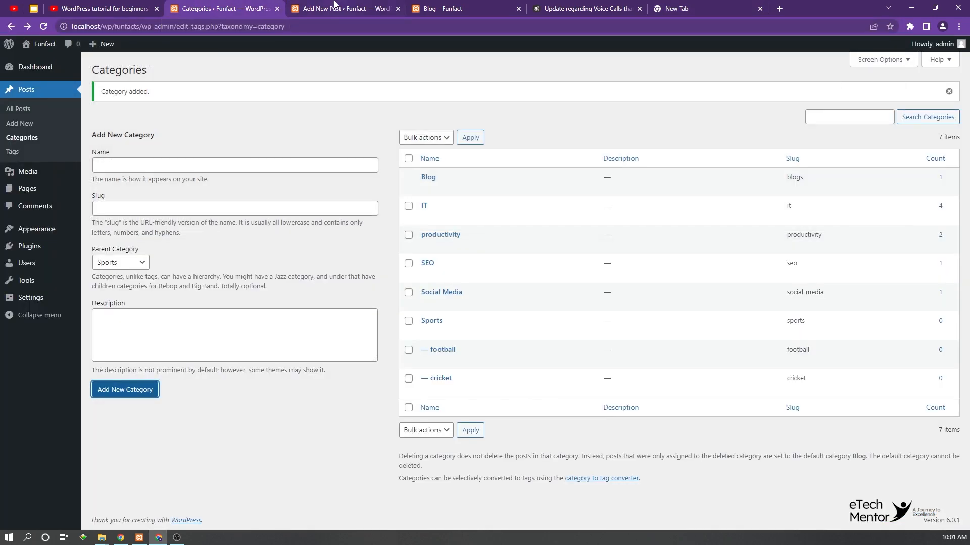
{"action": "left_click", "coordinate": [10, 154]}
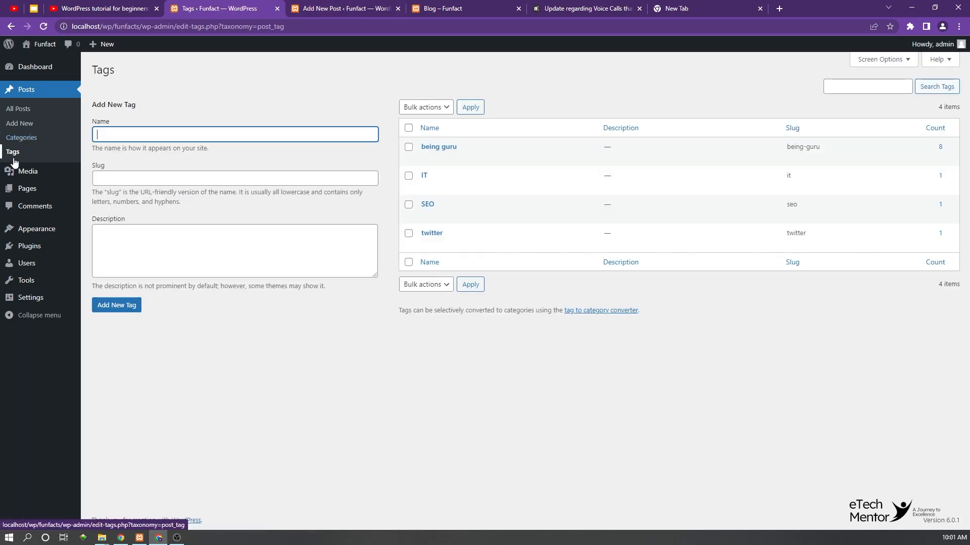
{"action": "left_click", "coordinate": [346, 4]}
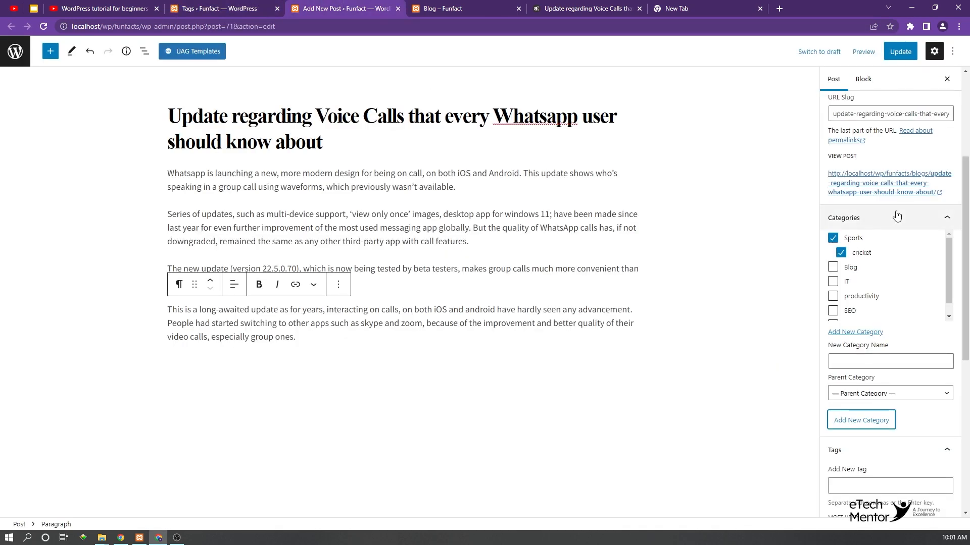
{"action": "left_click", "coordinate": [911, 218]}
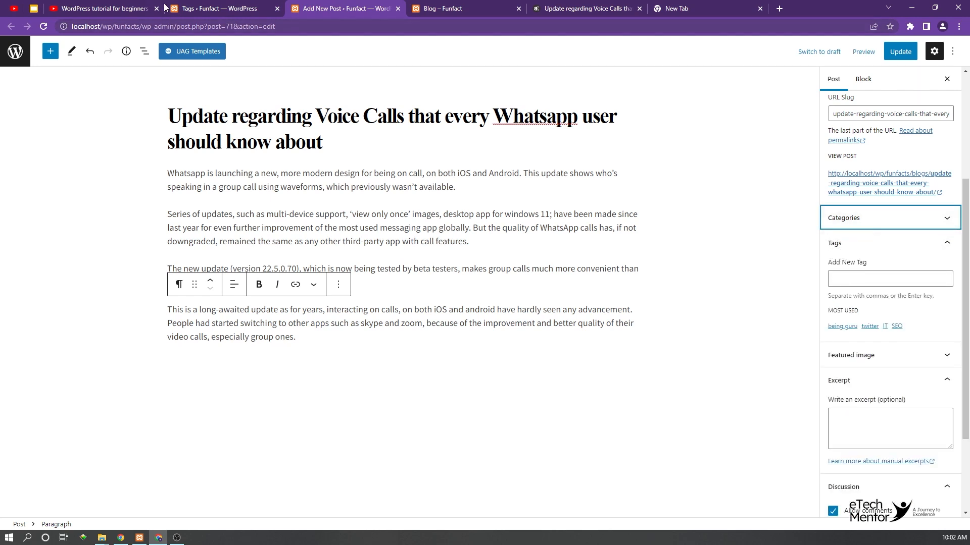
{"action": "left_click", "coordinate": [234, 6]}
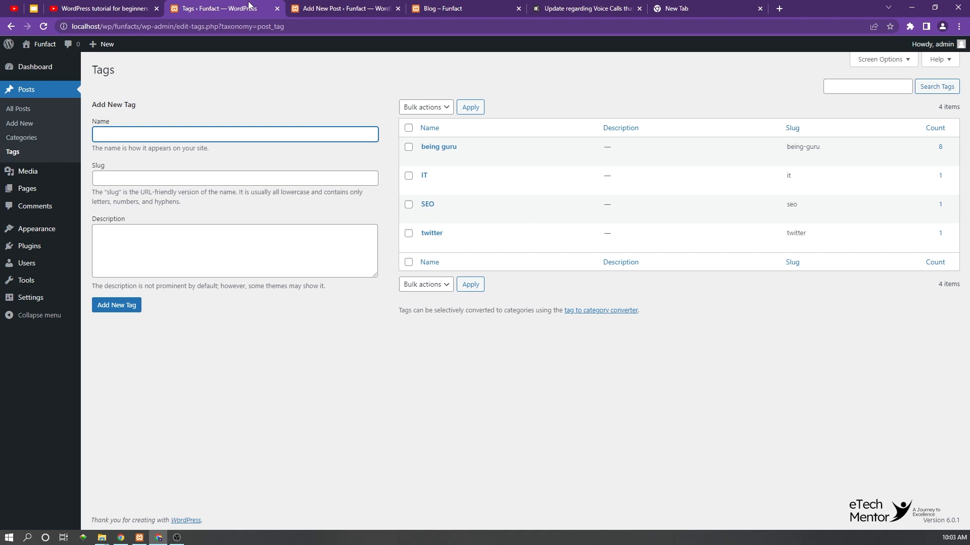
{"action": "left_click", "coordinate": [343, 7]}
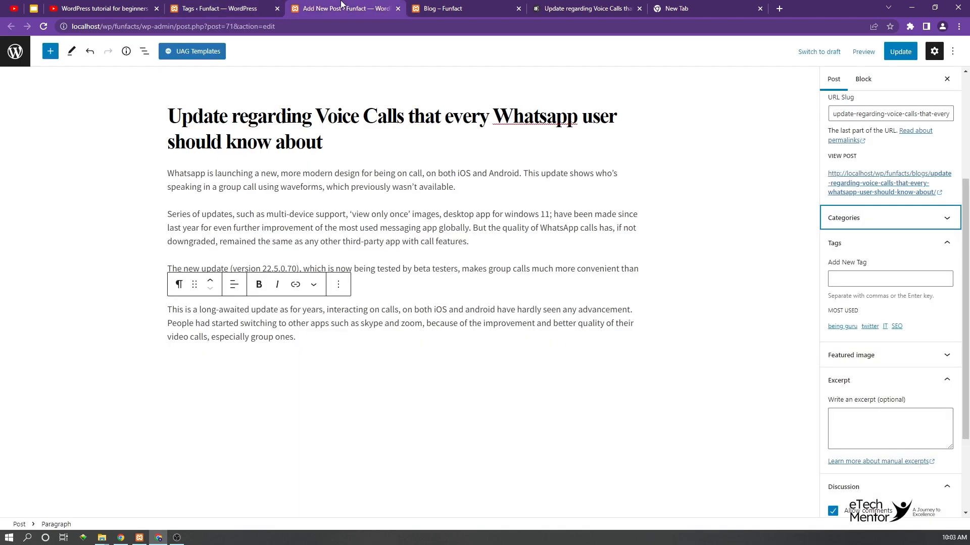
Step: Refresh the public blog page, view the post about Twitter's sale to Elon Musk, and open its twitter tag archive
{"action": "left_click", "coordinate": [438, 8]}
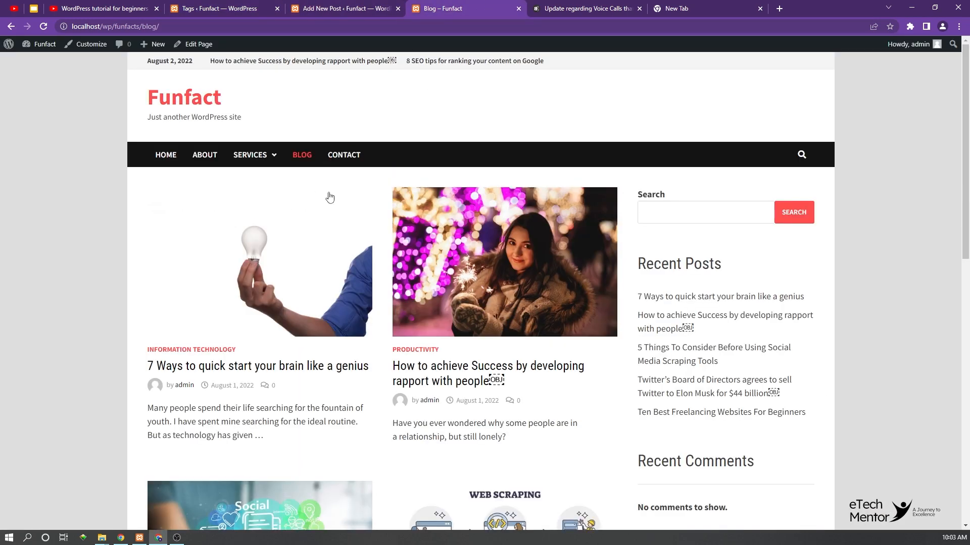
{"action": "key", "text": "F5"}
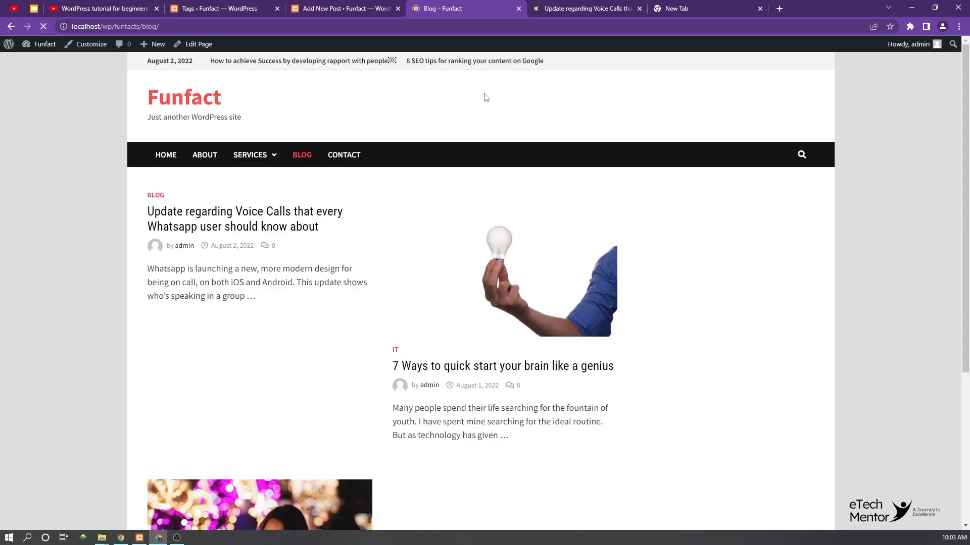
{"action": "scroll", "coordinate": [446, 234], "scroll_direction": "down", "scroll_amount": 10}
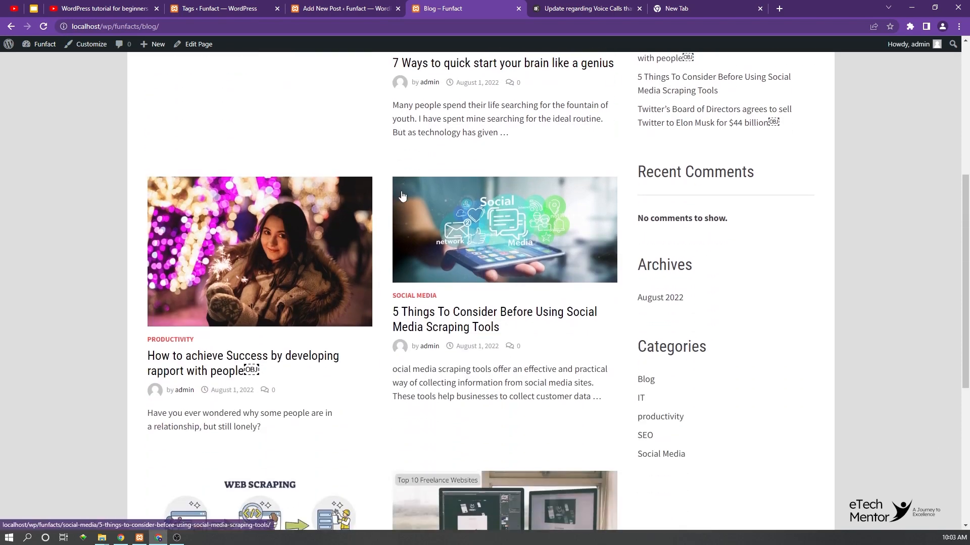
{"action": "scroll", "coordinate": [404, 196], "scroll_direction": "up", "scroll_amount": 2}
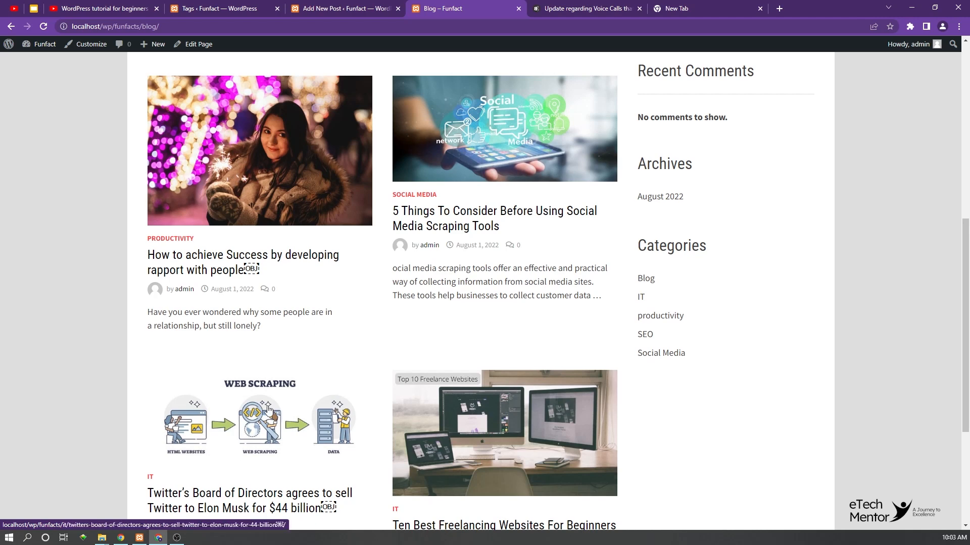
{"action": "left_click", "coordinate": [263, 404]}
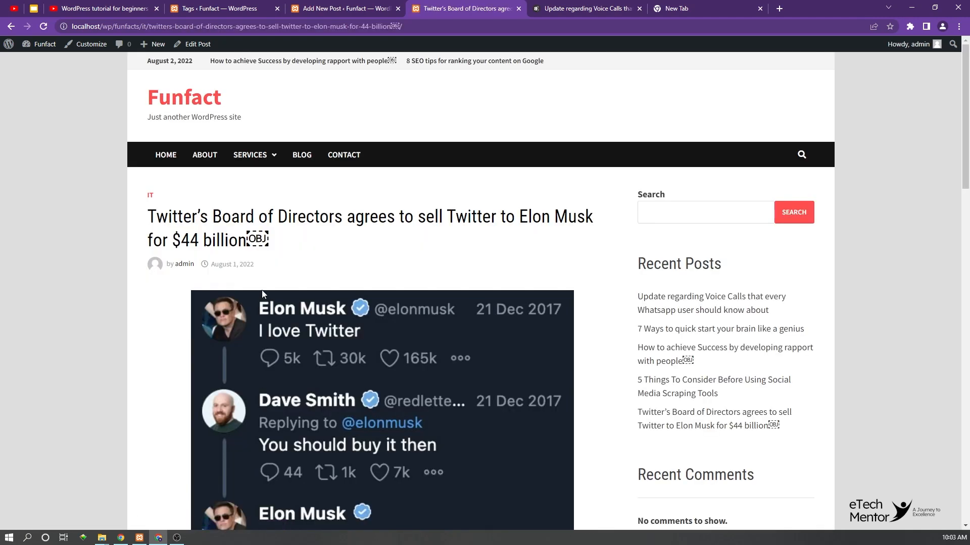
{"action": "scroll", "coordinate": [256, 292], "scroll_direction": "down", "scroll_amount": 15}
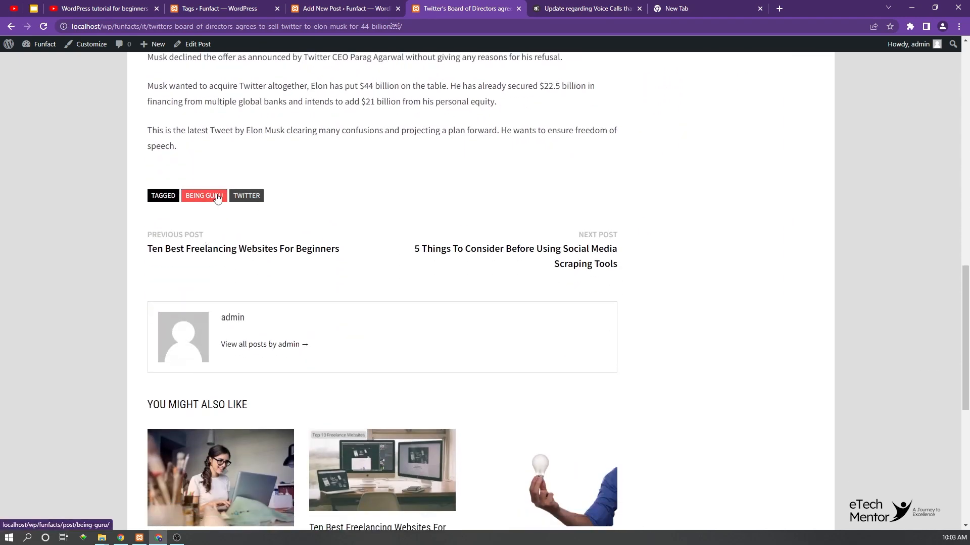
{"action": "left_click", "coordinate": [250, 197]}
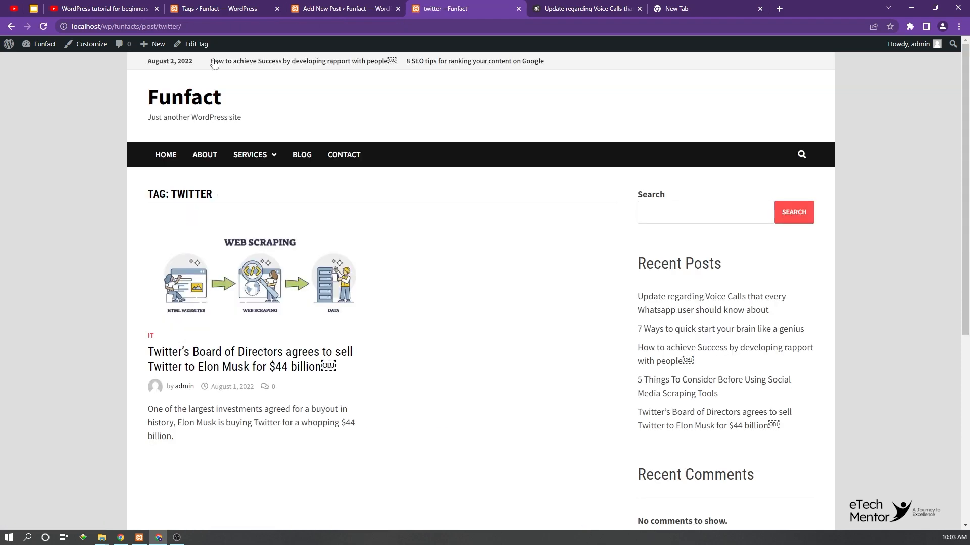
Step: Compare the site's category and tag lists with the post's tag settings and the public twitter tag archive
{"action": "left_click", "coordinate": [112, 7]}
{"action": "left_click", "coordinate": [202, 6]}
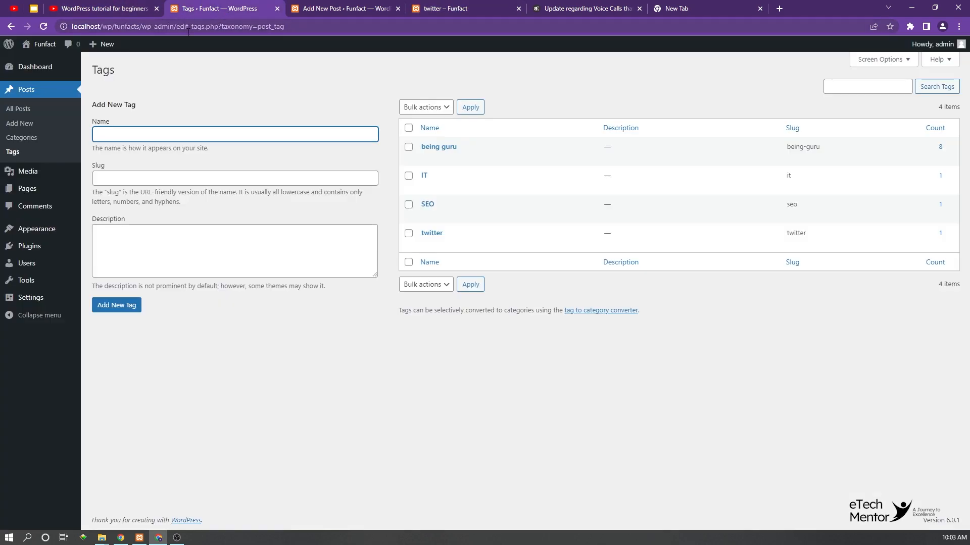
{"action": "left_click", "coordinate": [25, 140]}
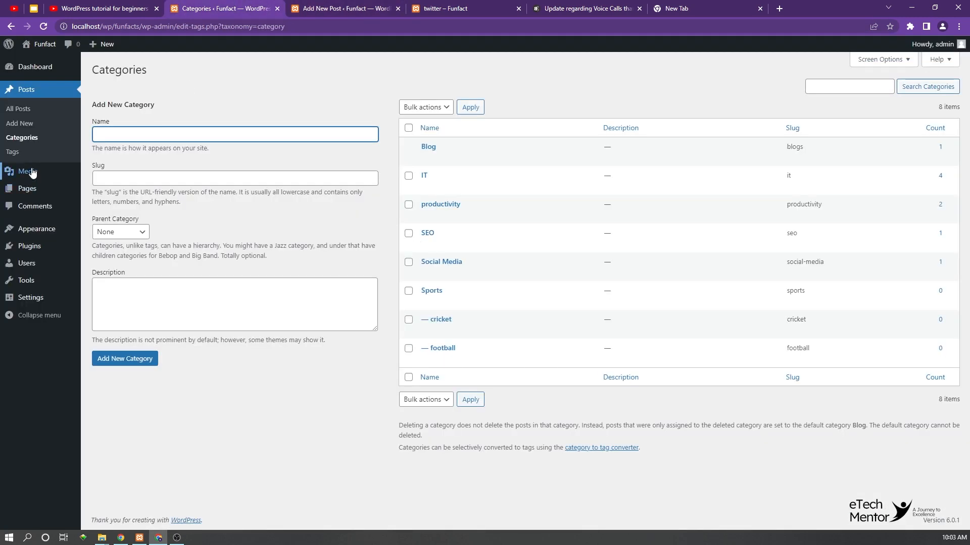
{"action": "left_click", "coordinate": [12, 152]}
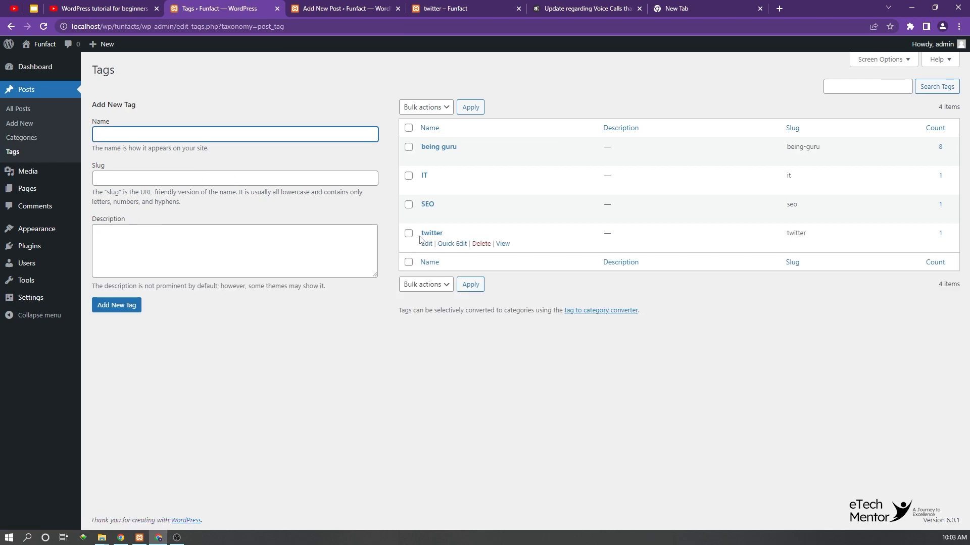
{"action": "left_click", "coordinate": [325, 9]}
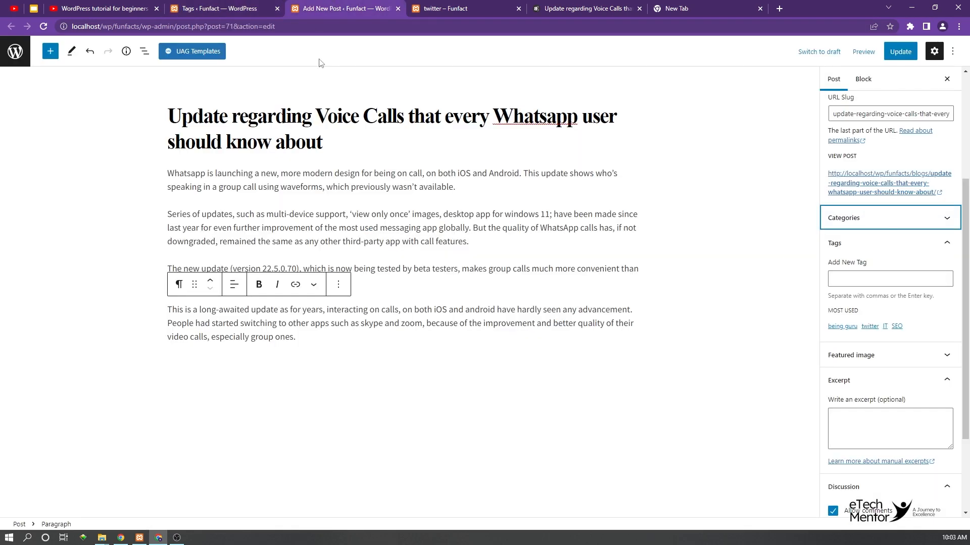
{"action": "left_click", "coordinate": [446, 8]}
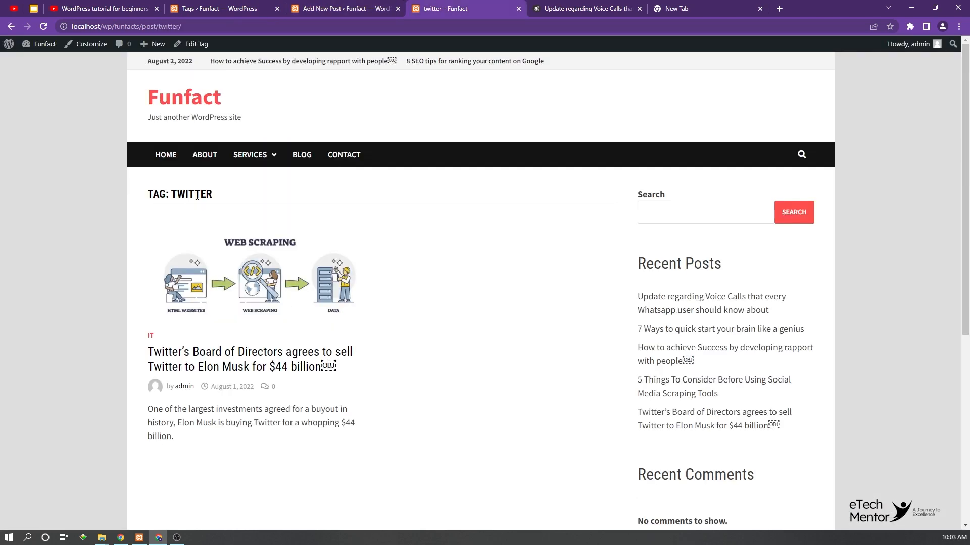
{"action": "scroll", "coordinate": [208, 197], "scroll_direction": "down", "scroll_amount": 1}
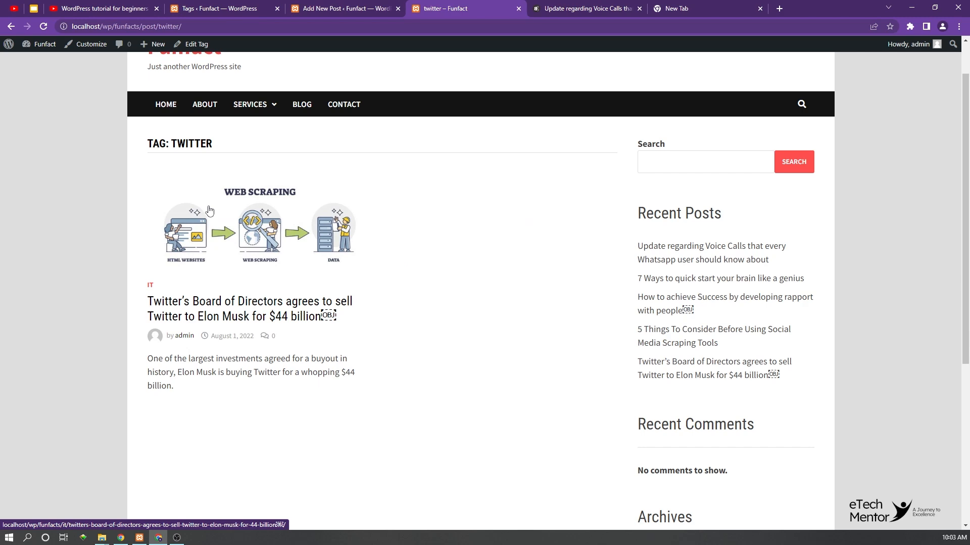
Step: Return from the twitter archive to the Twitter sale post, open its being guru tag archive and examine the listed posts
{"action": "scroll", "coordinate": [217, 192], "scroll_direction": "down", "scroll_amount": 4}
{"action": "scroll", "coordinate": [218, 194], "scroll_direction": "up", "scroll_amount": 5}
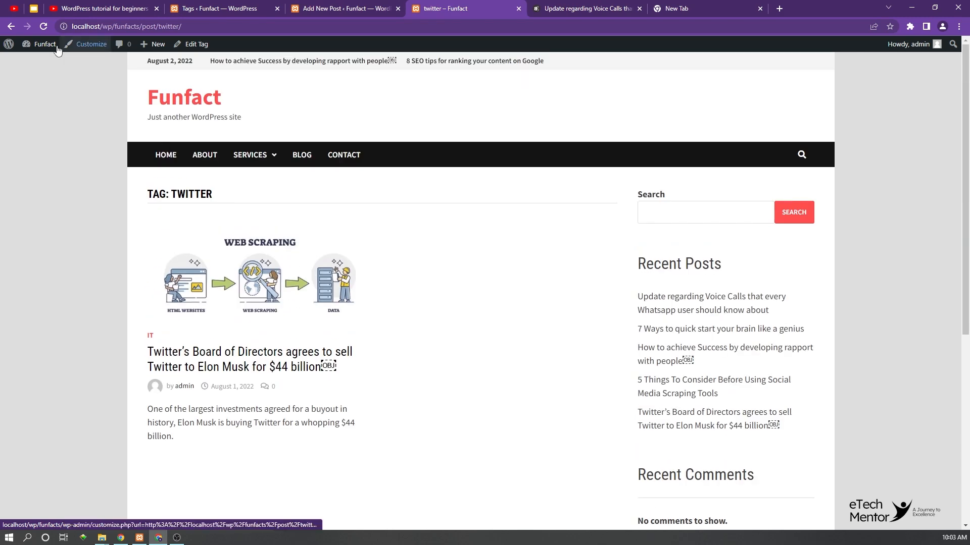
{"action": "left_click", "coordinate": [11, 26]}
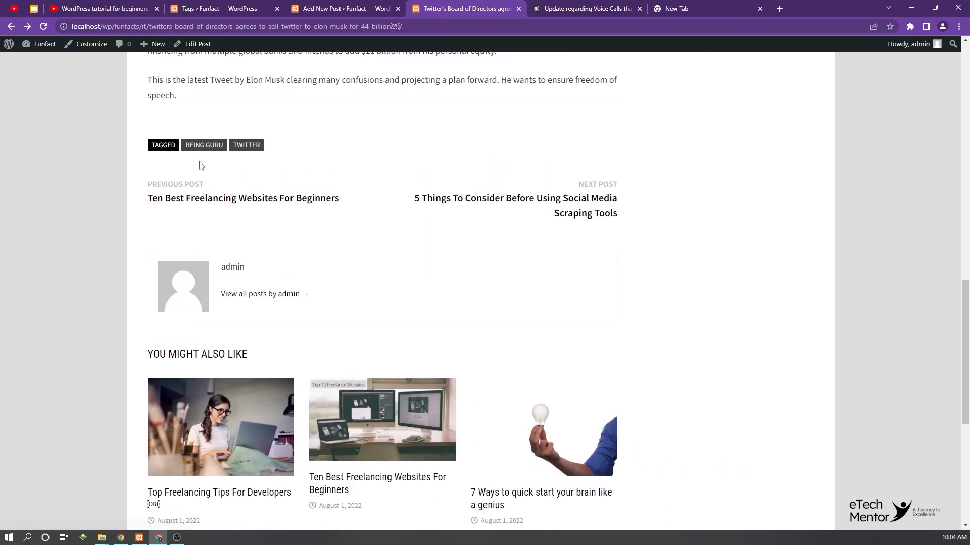
{"action": "left_click", "coordinate": [205, 147]}
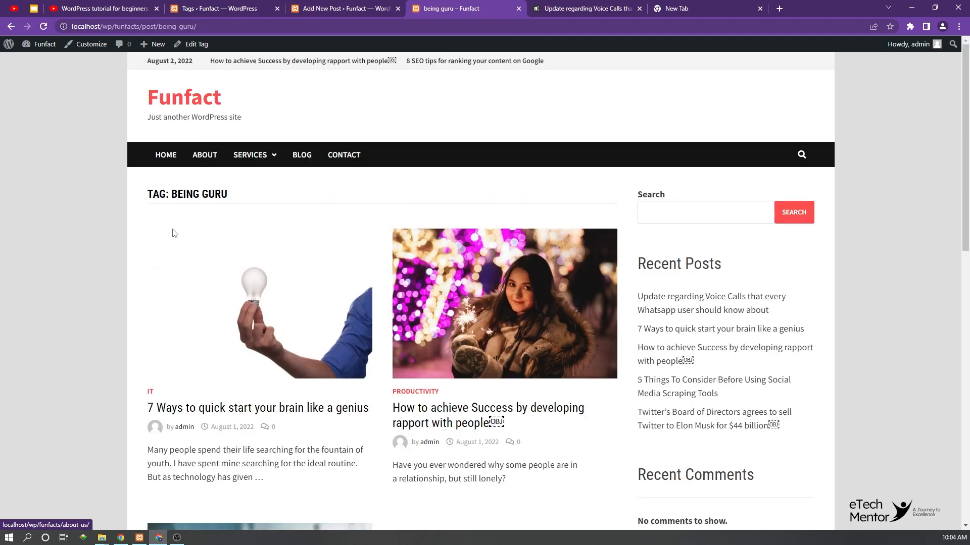
{"action": "scroll", "coordinate": [346, 255], "scroll_direction": "down", "scroll_amount": 10}
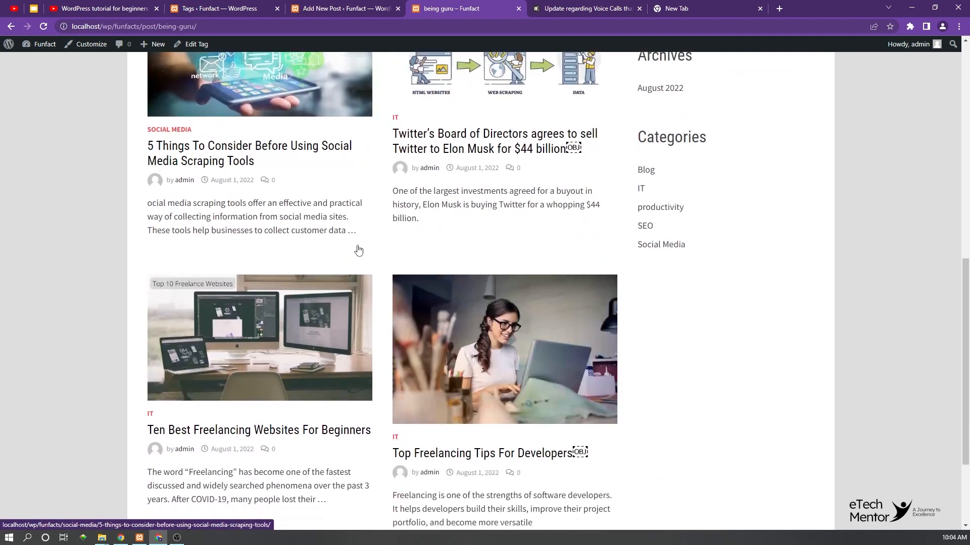
{"action": "scroll", "coordinate": [358, 249], "scroll_direction": "down", "scroll_amount": 2}
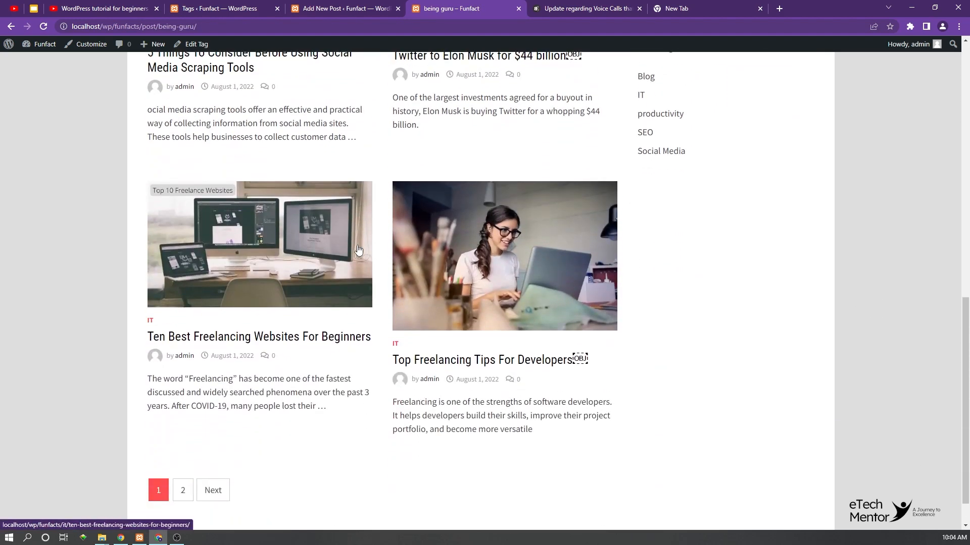
{"action": "scroll", "coordinate": [358, 250], "scroll_direction": "up", "scroll_amount": 3}
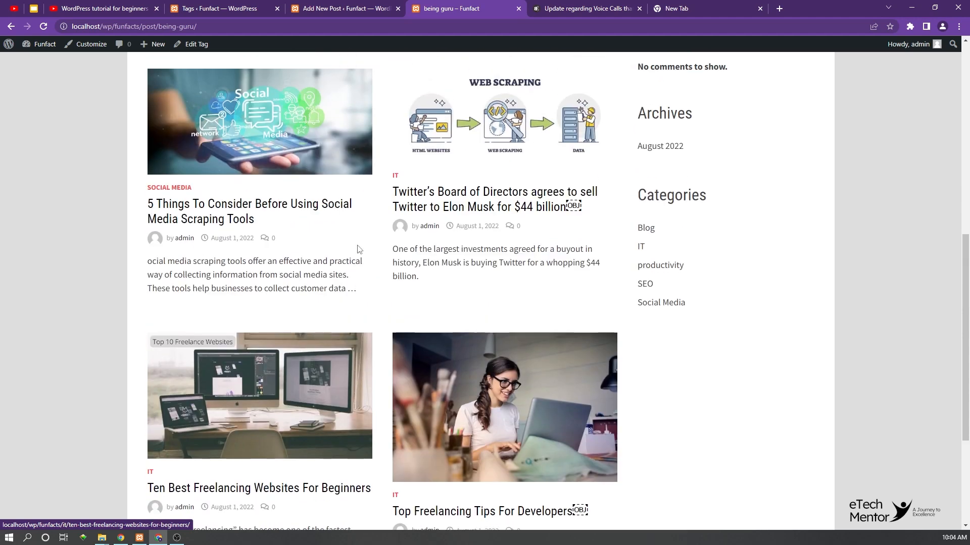
{"action": "scroll", "coordinate": [358, 249], "scroll_direction": "up", "scroll_amount": 9}
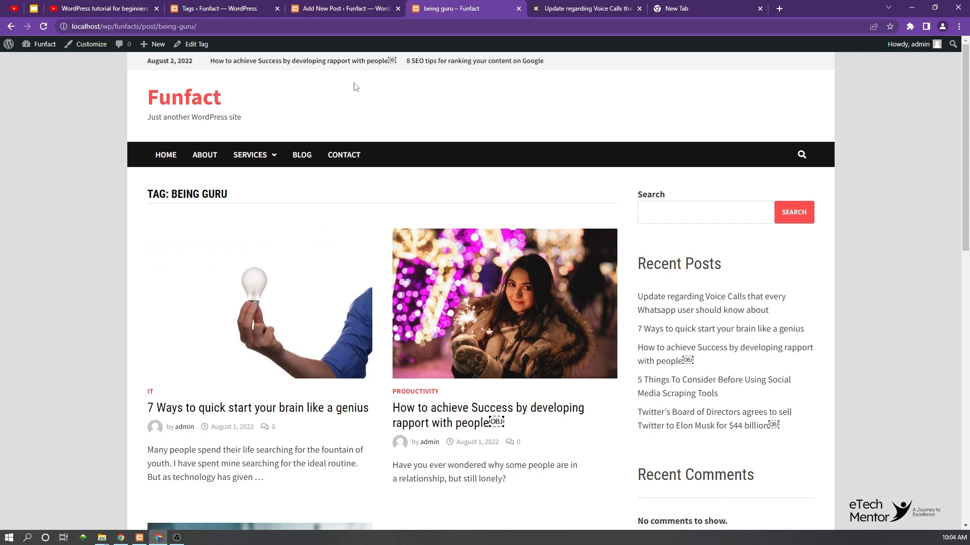
Step: Add the new tag "Bol News" to the WhatsApp voice calls post and update the post
{"action": "left_click", "coordinate": [343, 8]}
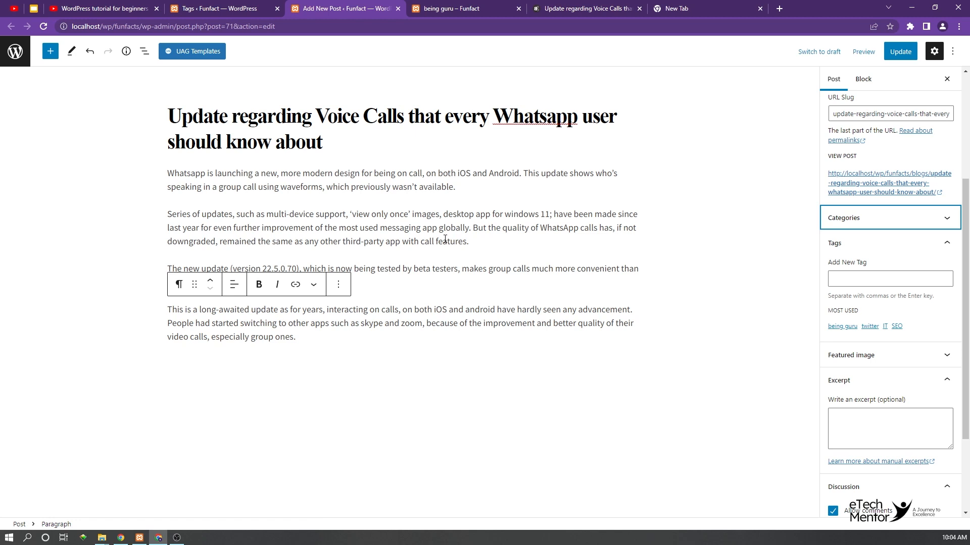
{"action": "left_click", "coordinate": [858, 275]}
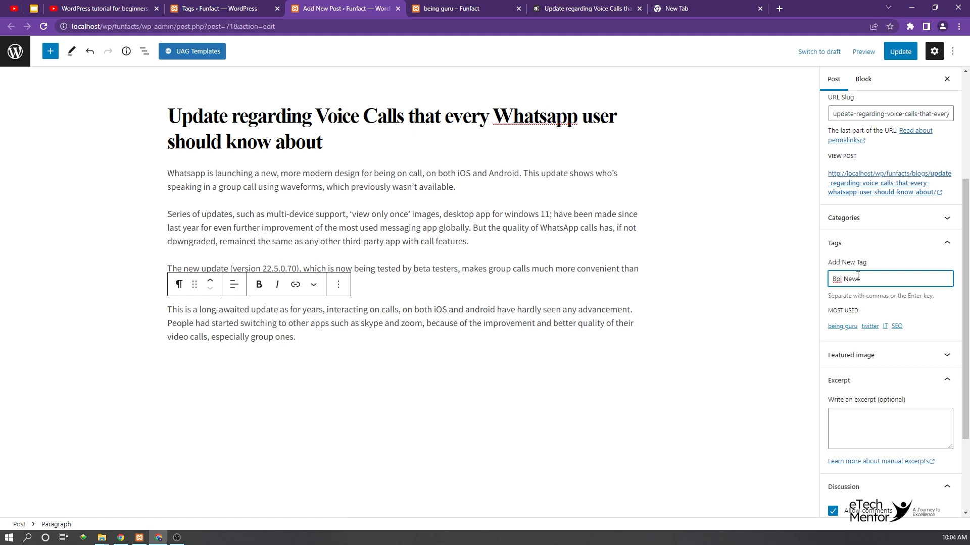
{"action": "type", "text": "Bol News"}
{"action": "key", "text": "Return"}
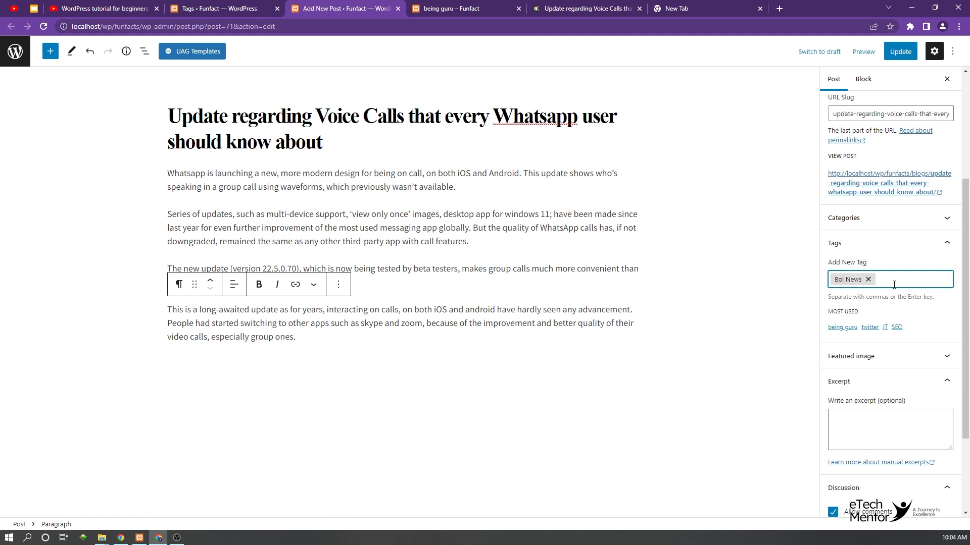
{"action": "left_click", "coordinate": [899, 53]}
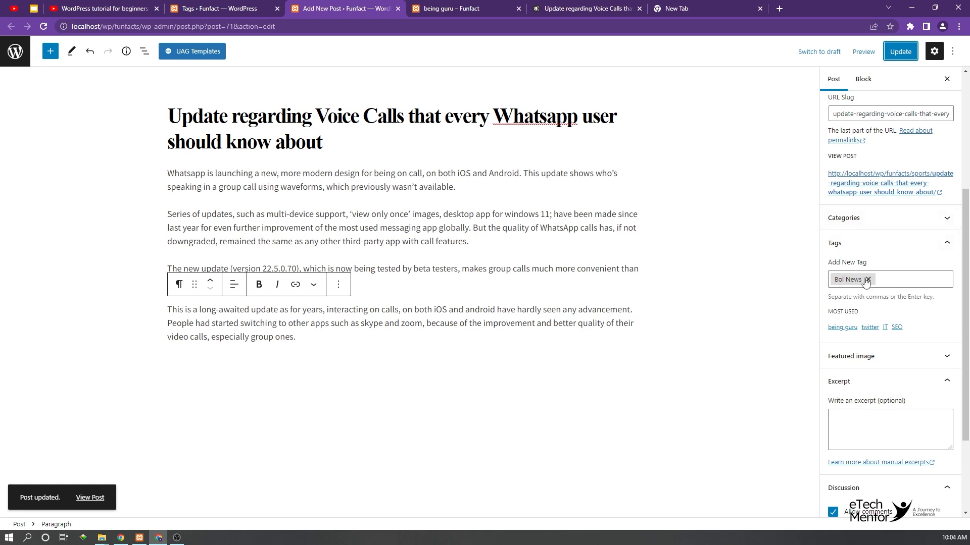
Step: Refresh the public site, open the WhatsApp voice calls post from the blog page, and view its Bol News tag archive
{"action": "left_click", "coordinate": [479, 8]}
{"action": "left_click", "coordinate": [43, 24]}
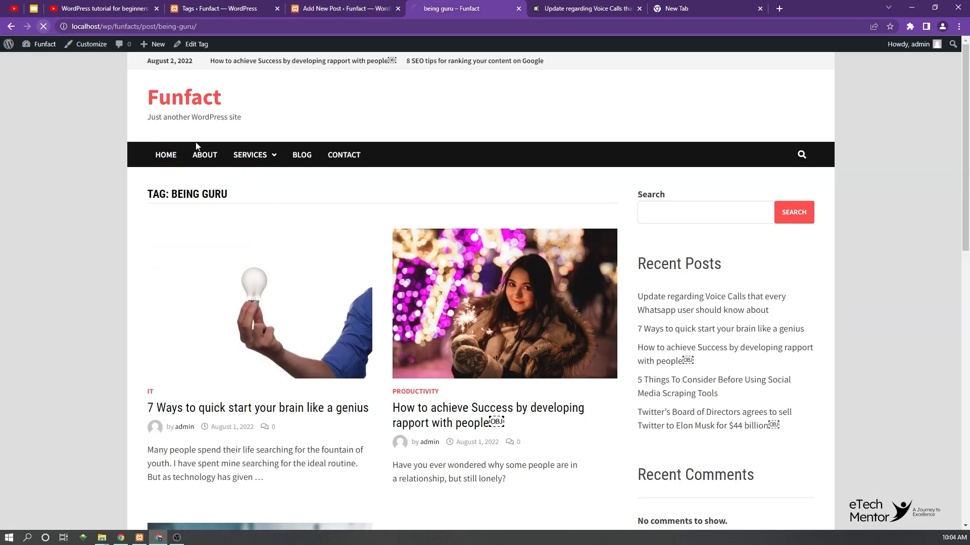
{"action": "left_click", "coordinate": [295, 157]}
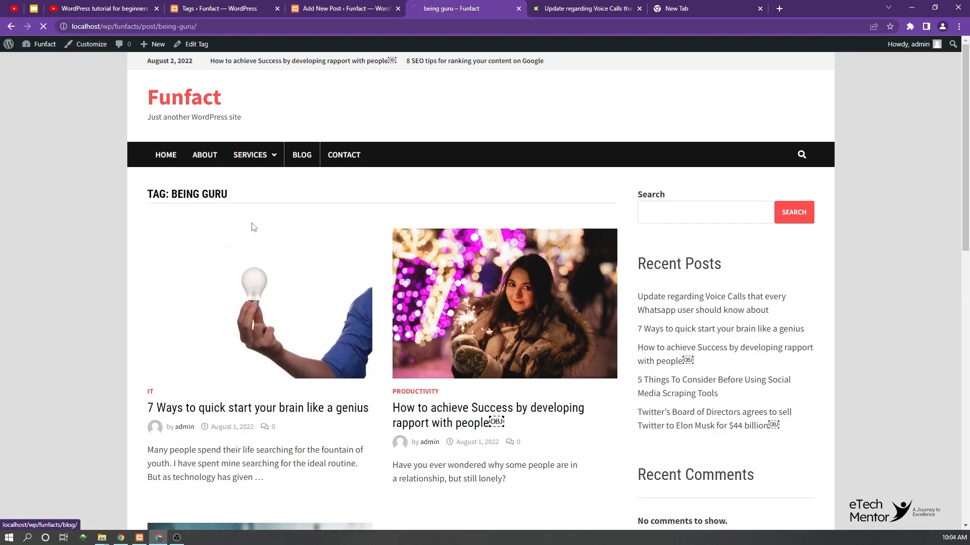
{"action": "left_click", "coordinate": [220, 216]}
{"action": "scroll", "coordinate": [222, 214], "scroll_direction": "down", "scroll_amount": 8}
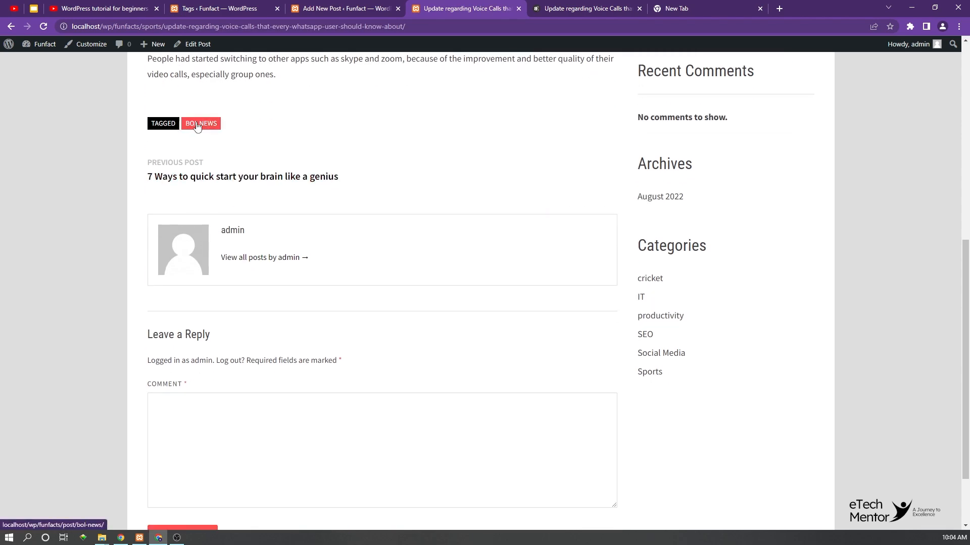
{"action": "left_click", "coordinate": [201, 126]}
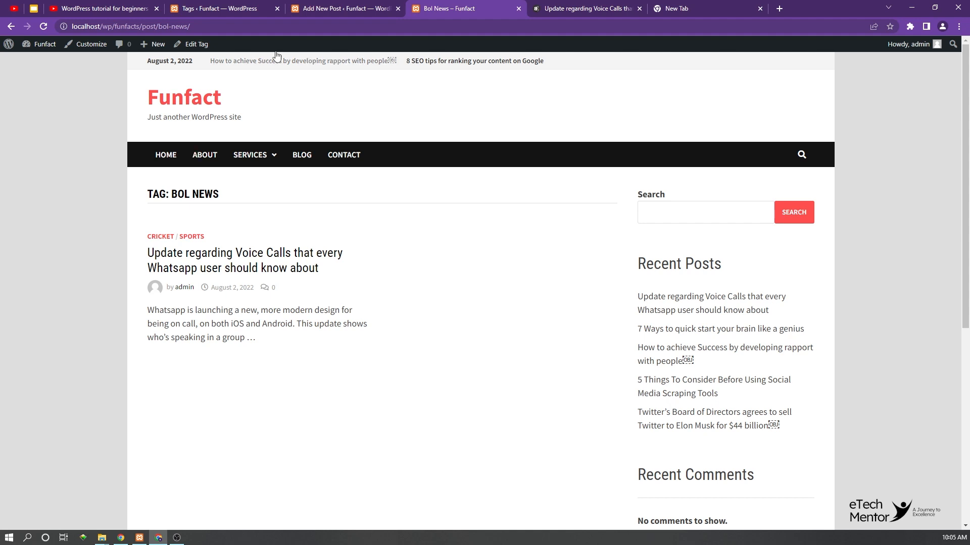
Step: Examine the category list and the Blog category's quick edit fields without changing them, and reload the site's tag list
{"action": "left_click", "coordinate": [225, 6]}
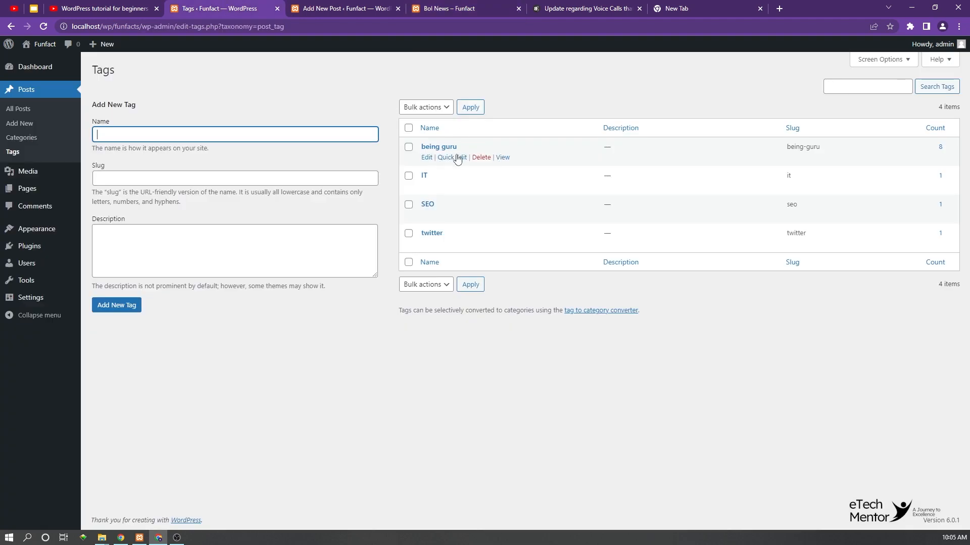
{"action": "left_click", "coordinate": [21, 137]}
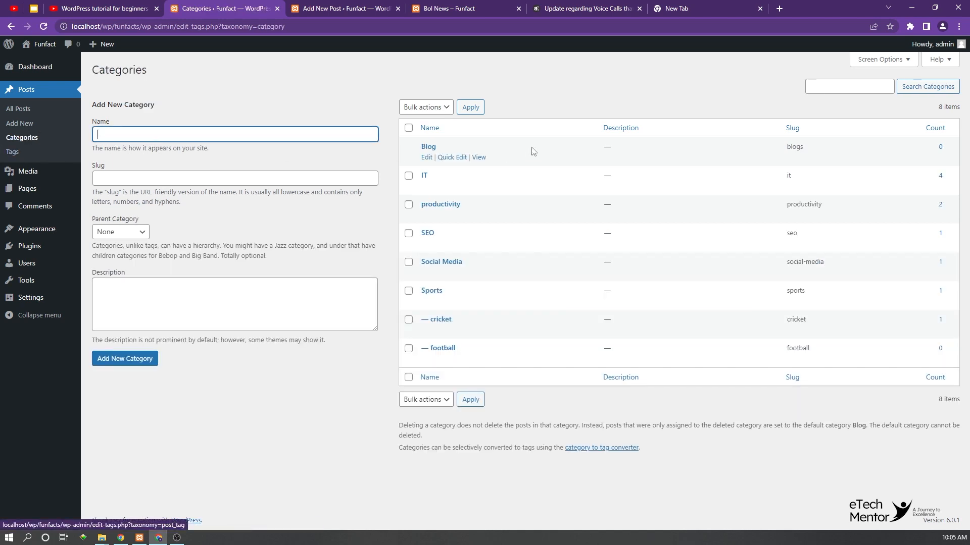
{"action": "left_click", "coordinate": [452, 157]}
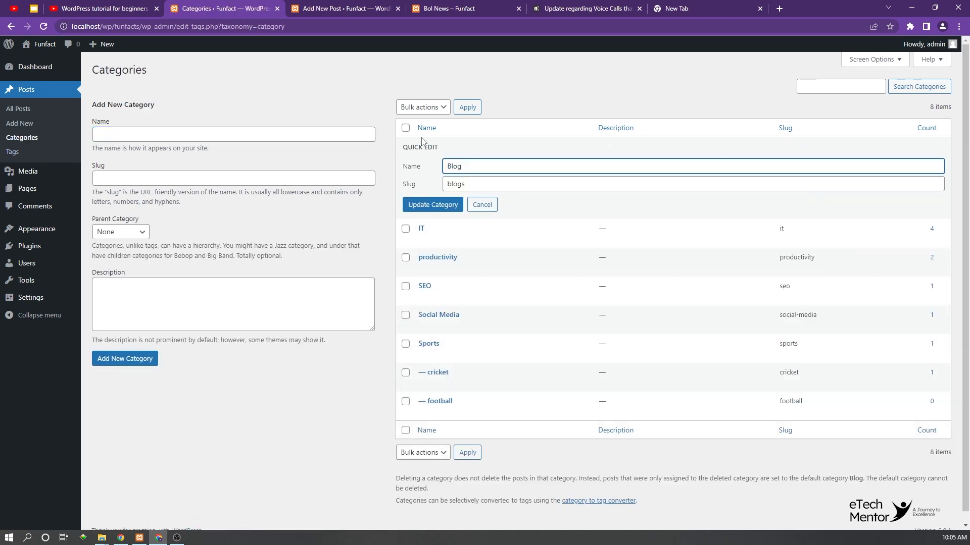
{"action": "left_click", "coordinate": [481, 205]}
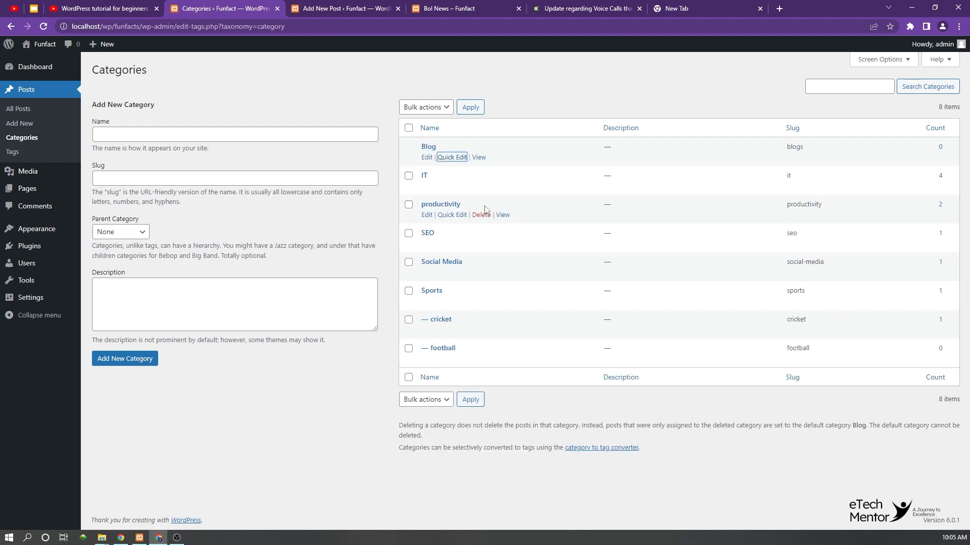
{"action": "left_click", "coordinate": [13, 152]}
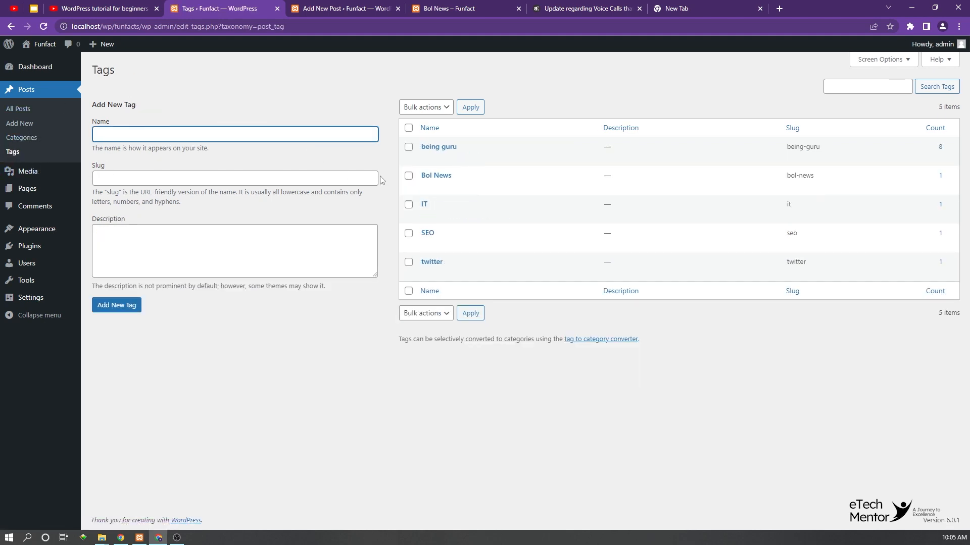
Step: View the IT tag's public archive in a new browser tab and examine its heading, listed post and URL slug
{"action": "mouse_move", "coordinate": [422, 211]}
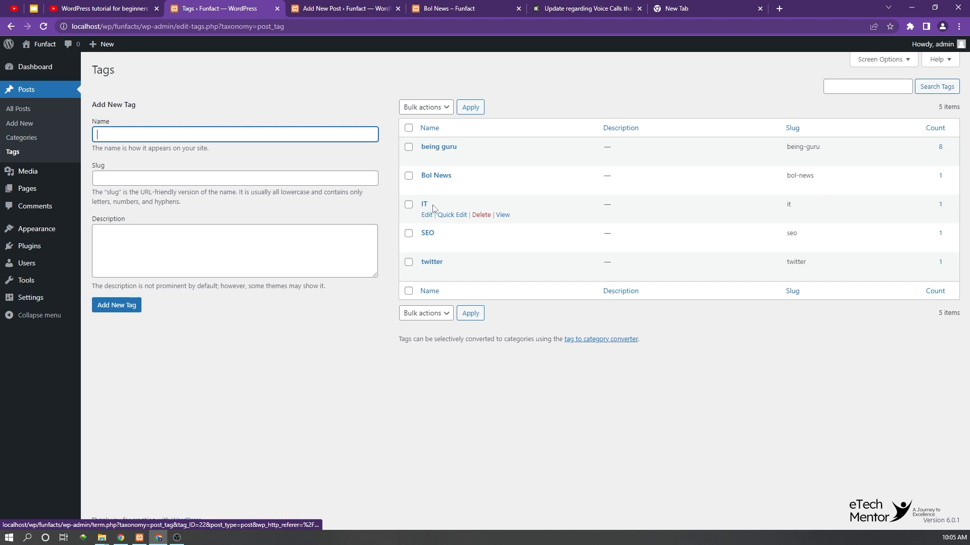
{"action": "right_click", "coordinate": [502, 215]}
{"action": "left_click", "coordinate": [547, 220]}
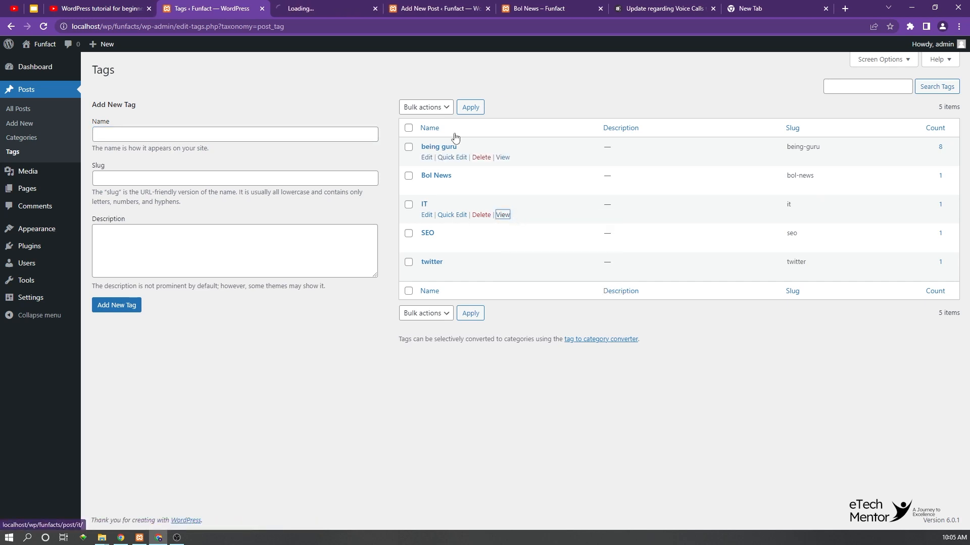
{"action": "left_click", "coordinate": [323, 8]}
{"action": "left_click_drag", "start_coordinate": [155, 192], "coordinate": [203, 197]}
{"action": "left_click", "coordinate": [175, 193]}
{"action": "double_click", "coordinate": [174, 192]}
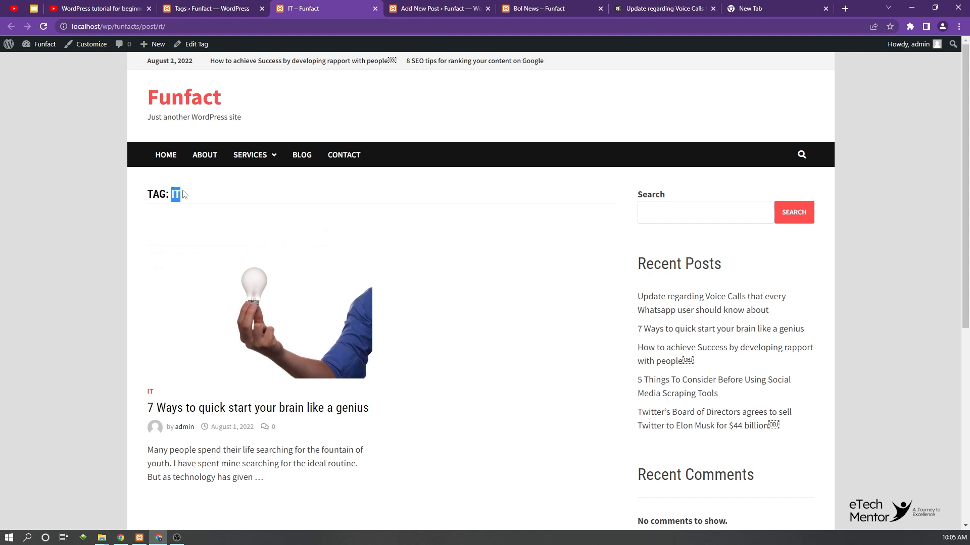
{"action": "scroll", "coordinate": [204, 191], "scroll_direction": "down", "scroll_amount": 1}
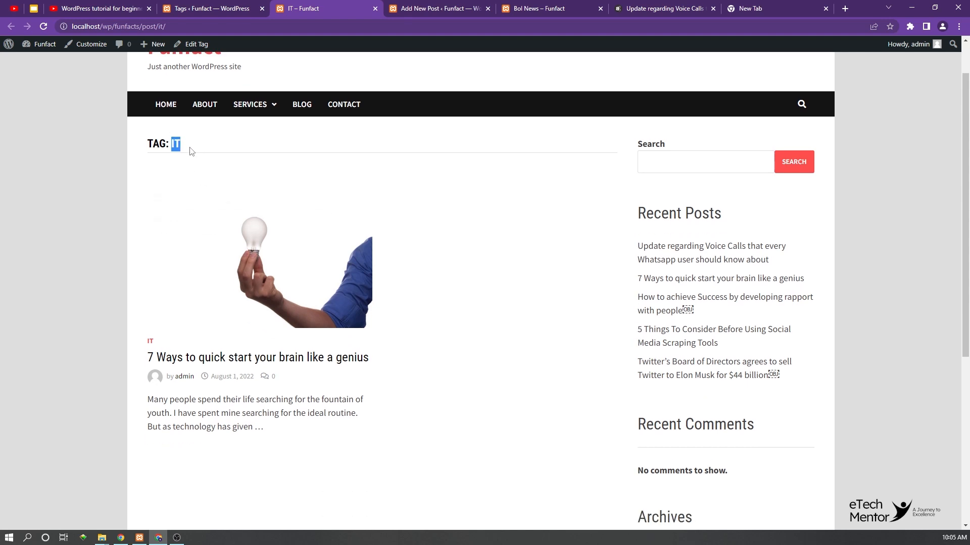
{"action": "scroll", "coordinate": [195, 147], "scroll_direction": "up", "scroll_amount": 1}
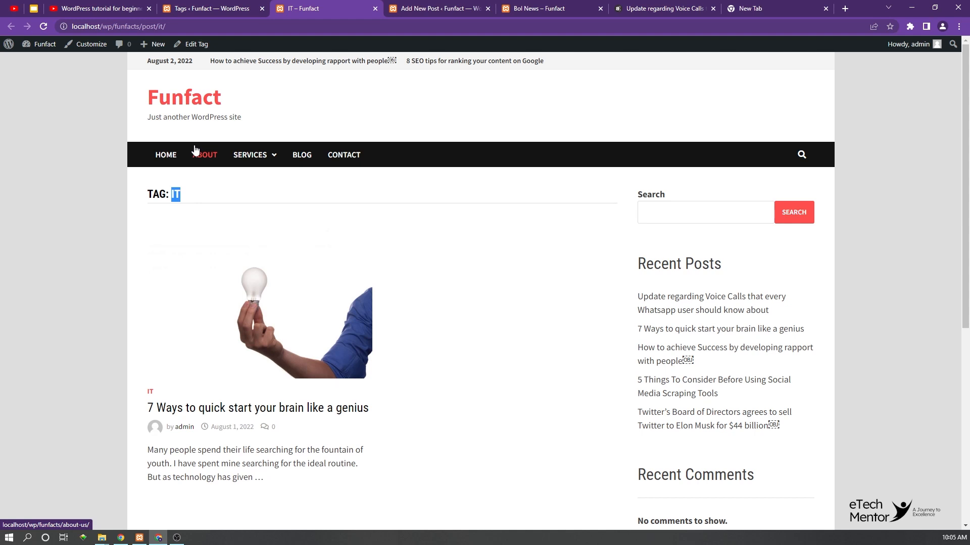
{"action": "double_click", "coordinate": [161, 27]}
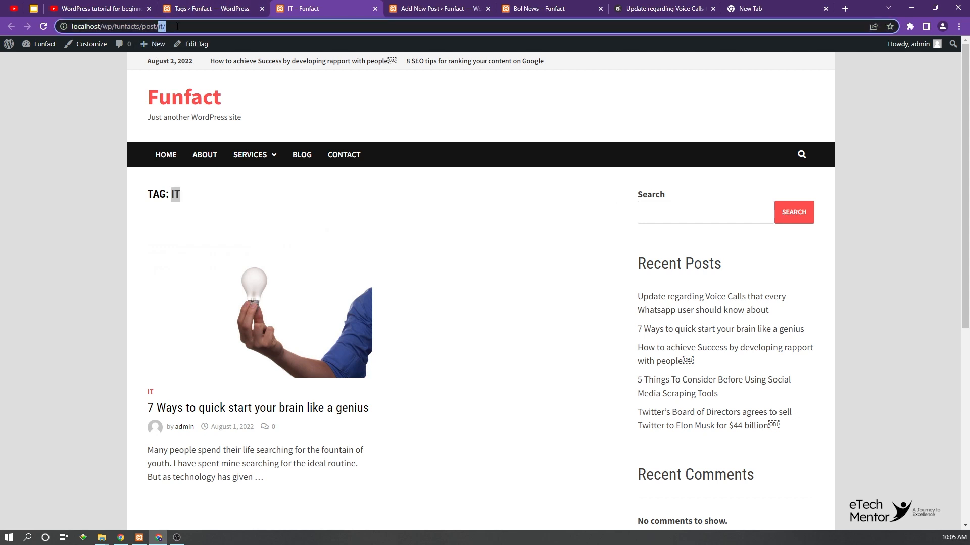
{"action": "left_click", "coordinate": [184, 26]}
{"action": "double_click", "coordinate": [160, 26]}
Step: Open the IT tag for quick editing and compare its name and slug with the heading and URL of its public archive
{"action": "left_click", "coordinate": [232, 8]}
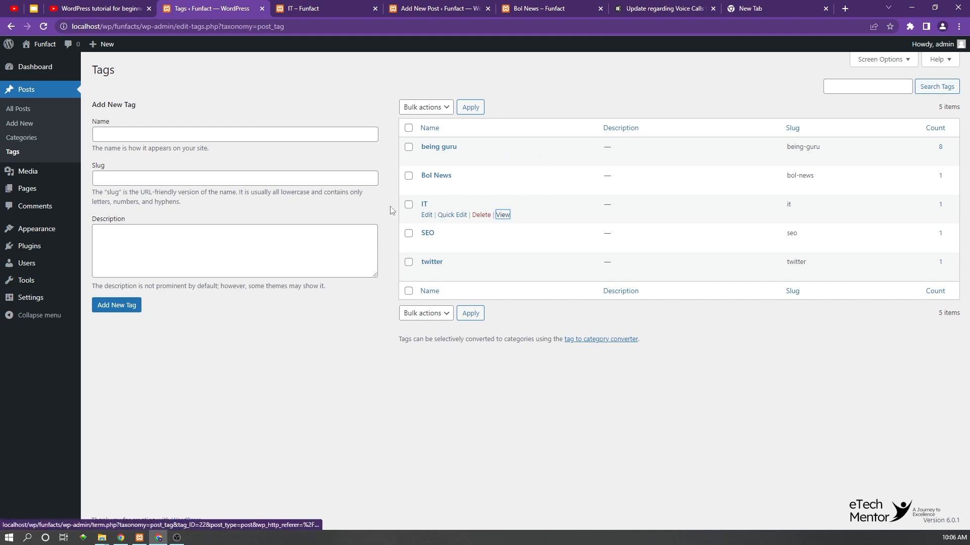
{"action": "left_click", "coordinate": [452, 214]}
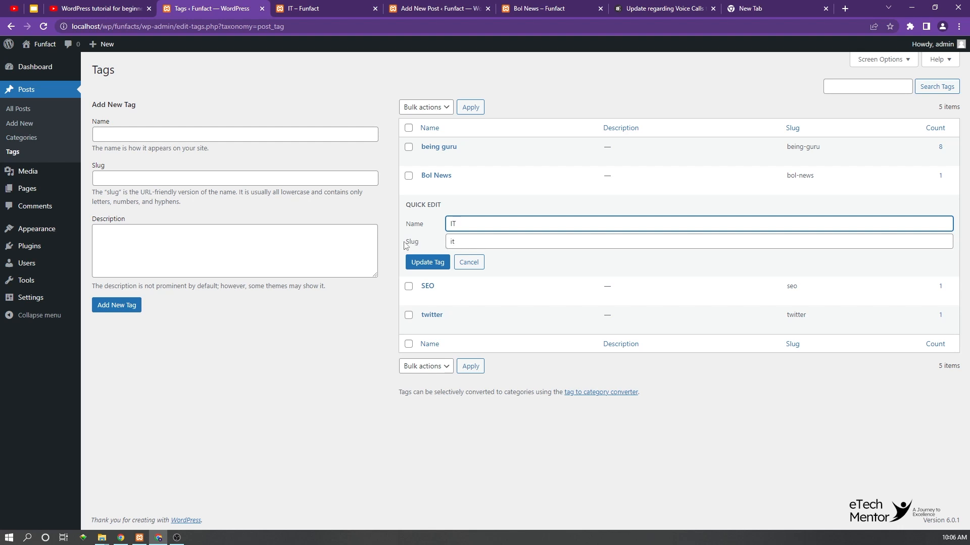
{"action": "left_click", "coordinate": [303, 9]}
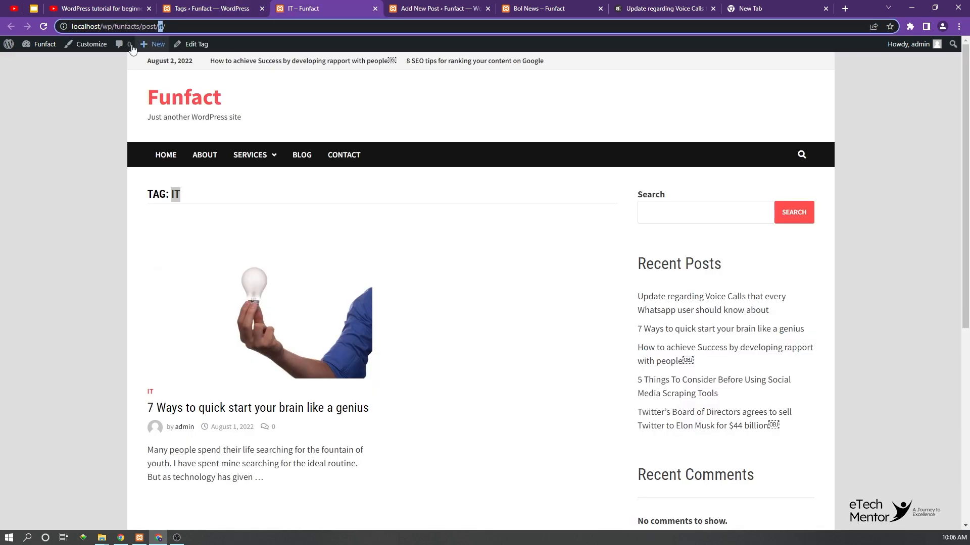
{"action": "left_click", "coordinate": [221, 7]}
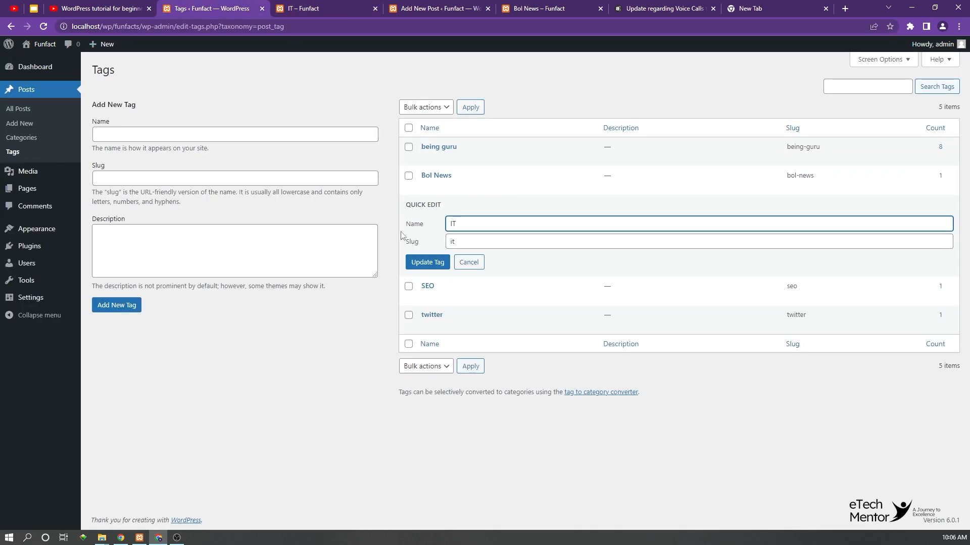
{"action": "left_click", "coordinate": [302, 11]}
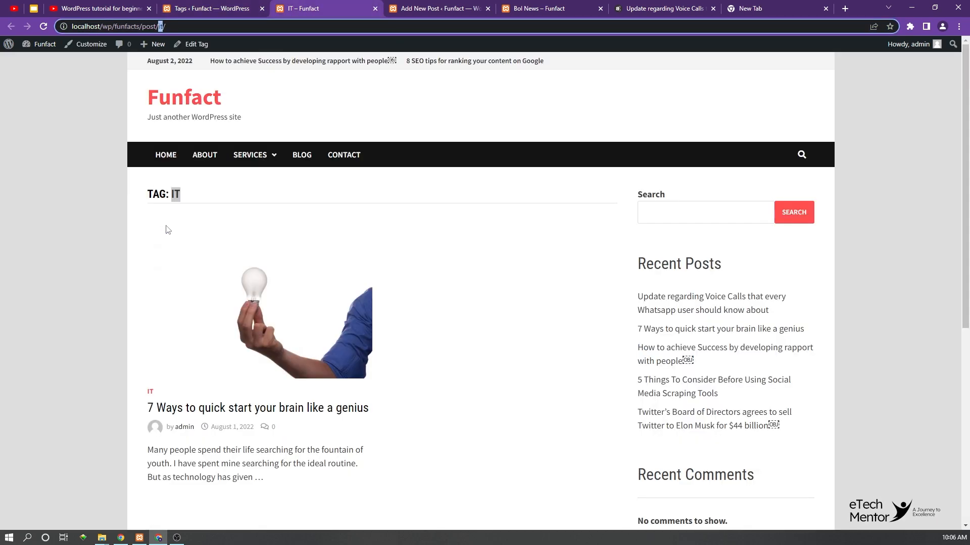
{"action": "left_click", "coordinate": [205, 4]}
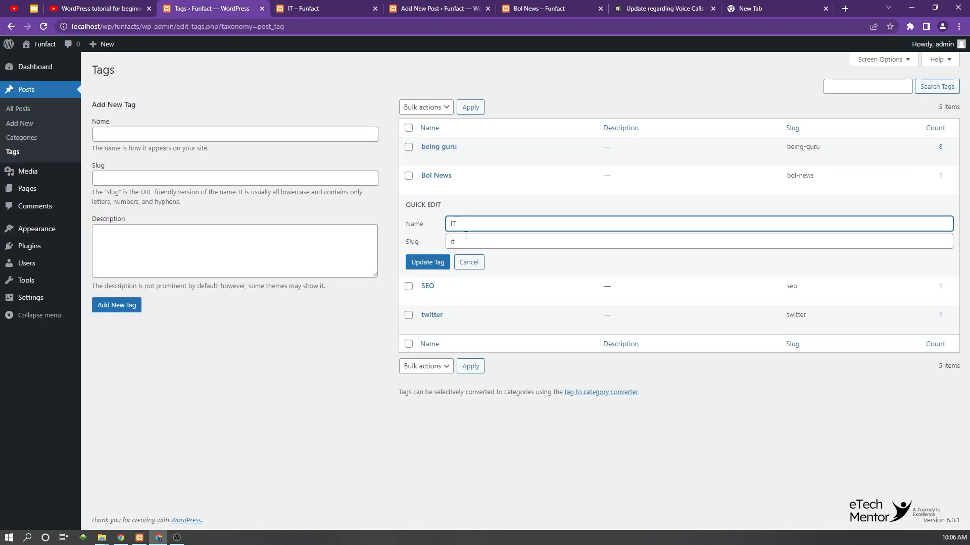
Step: Rename the IT tag as "Information Technology", clear its slug so it regenerates from the name, and update the tag
{"action": "double_click", "coordinate": [445, 226]}
{"action": "key", "text": "BackSpace"}
{"action": "type", "text": "Information Technology"}
{"action": "key", "text": "Tab"}
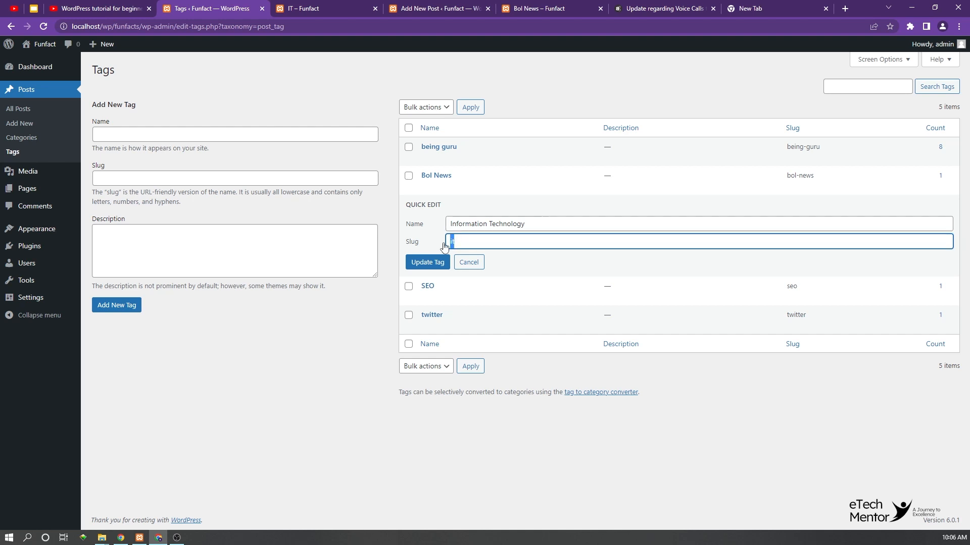
{"action": "key", "text": "BackSpace"}
{"action": "left_click", "coordinate": [432, 264]}
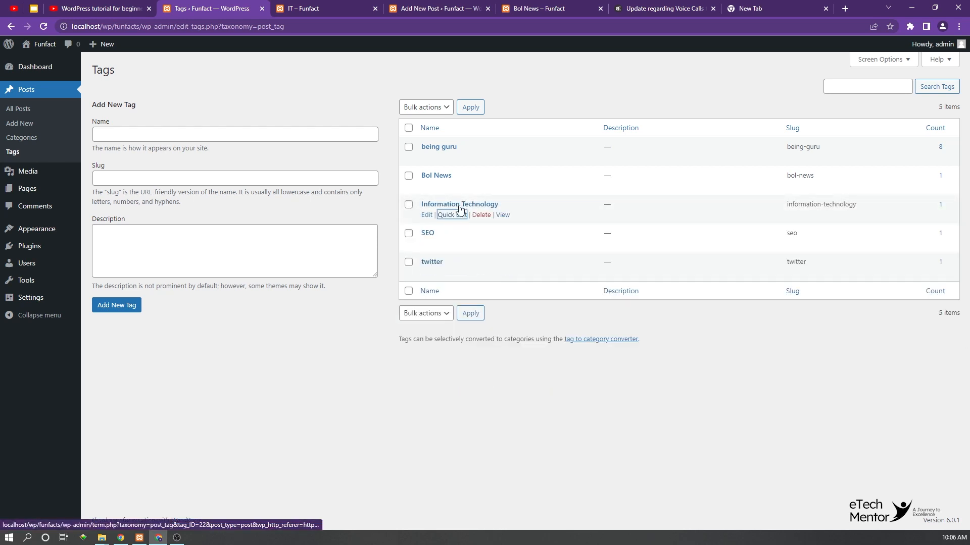
Step: View the Information Technology tag's public archive in a new browser tab and compare its heading and URL slug with the old IT archive
{"action": "left_click", "coordinate": [453, 214]}
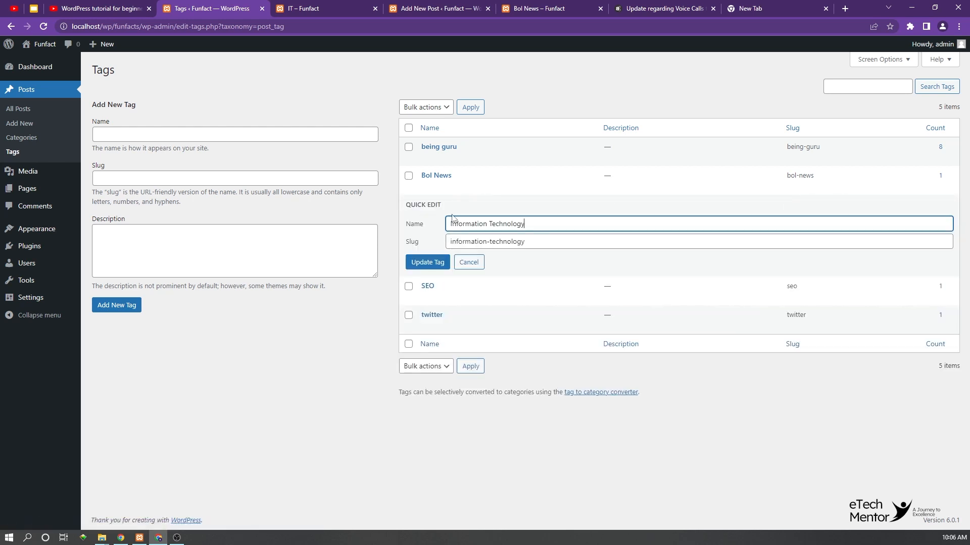
{"action": "left_click", "coordinate": [469, 262]}
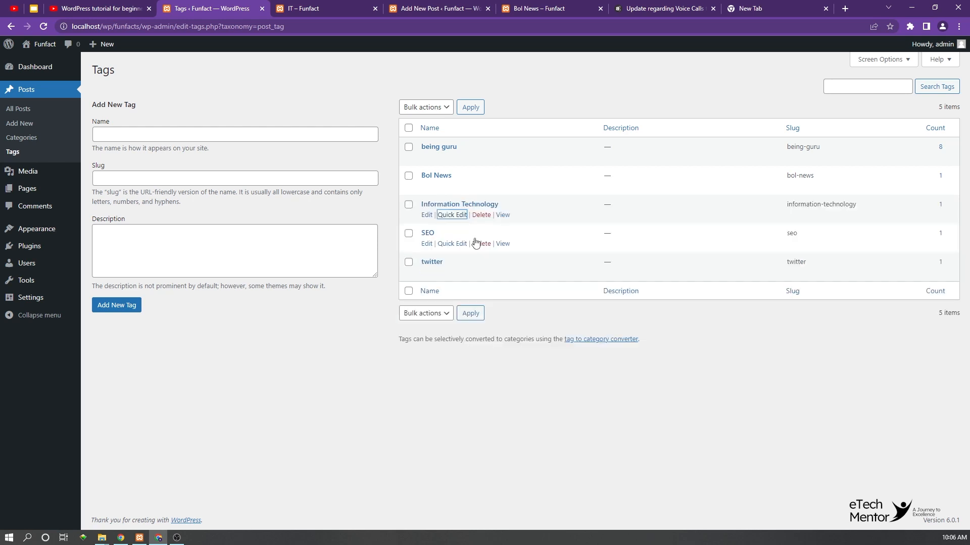
{"action": "right_click", "coordinate": [502, 215]}
{"action": "left_click", "coordinate": [549, 221]}
{"action": "left_click", "coordinate": [390, 8]}
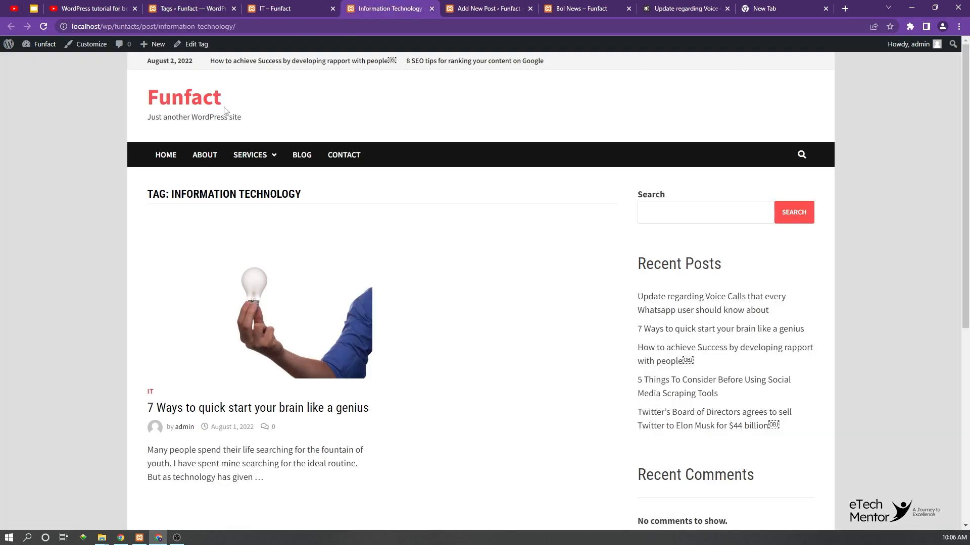
{"action": "left_click_drag", "start_coordinate": [175, 194], "coordinate": [309, 201]}
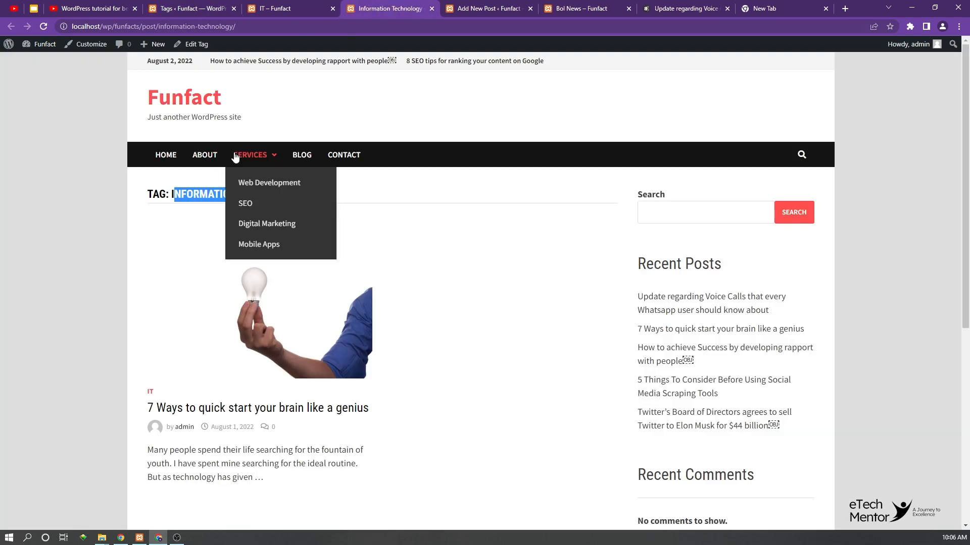
{"action": "left_click_drag", "start_coordinate": [164, 25], "coordinate": [248, 27]}
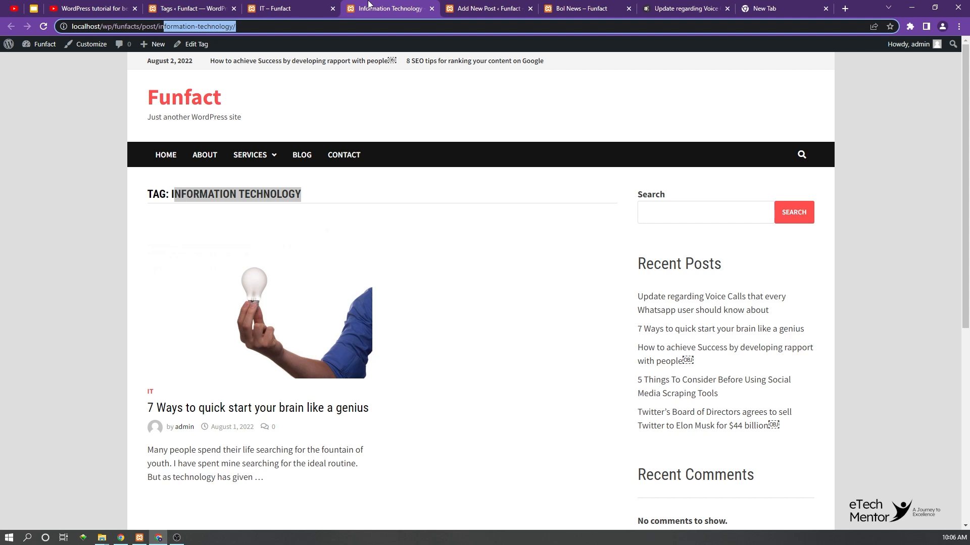
{"action": "left_click", "coordinate": [293, 7]}
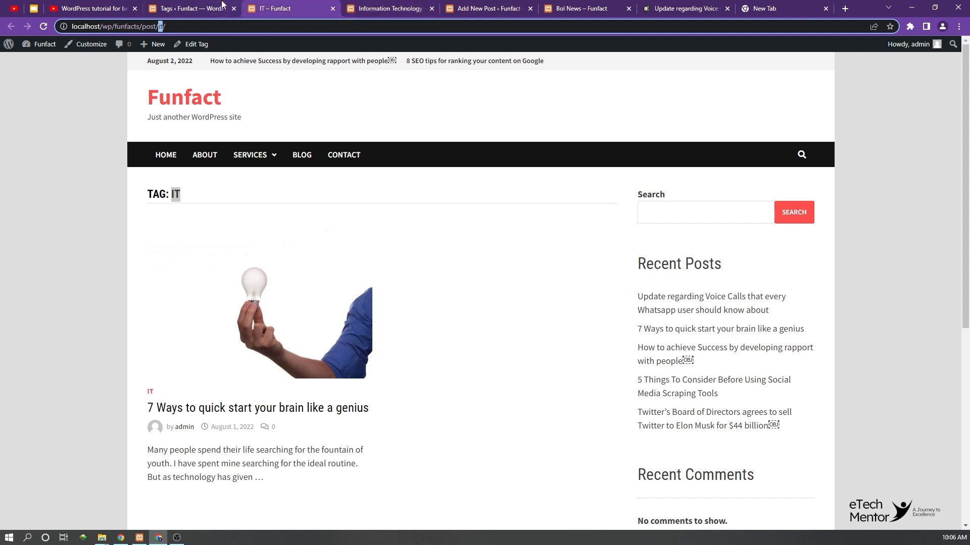
{"action": "left_click", "coordinate": [177, 7]}
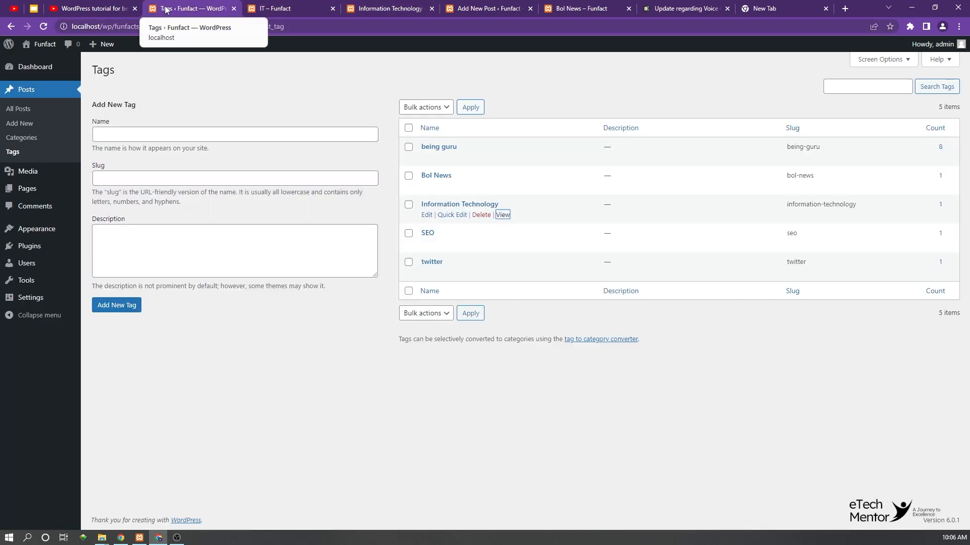
Step: Clear the tag base in the site's permalink settings and save the changes
{"action": "left_click", "coordinate": [21, 139]}
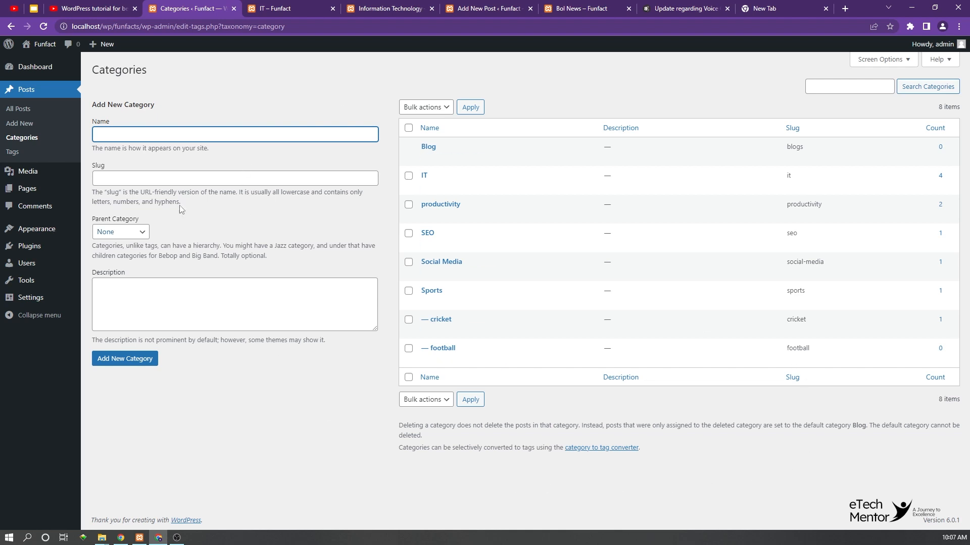
{"action": "mouse_move", "coordinate": [29, 299]}
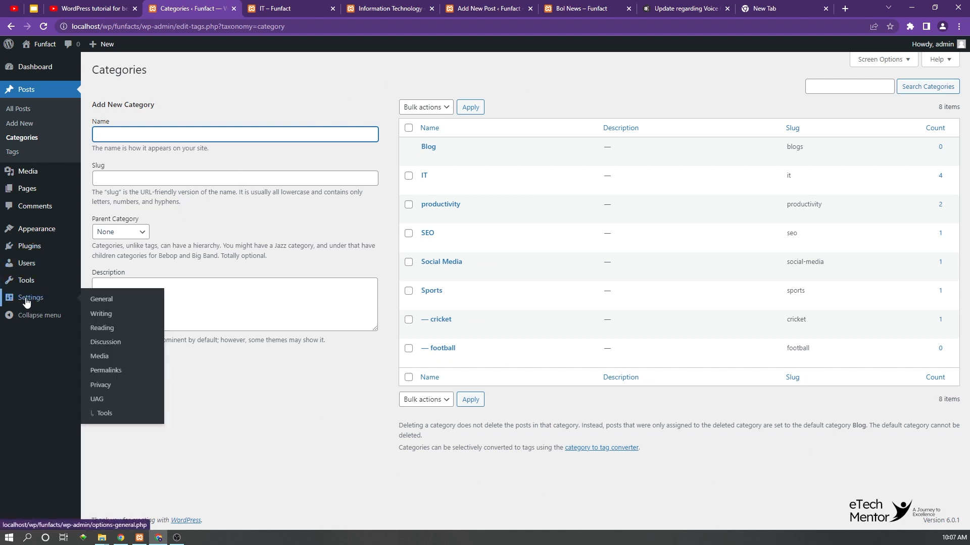
{"action": "left_click", "coordinate": [114, 371]}
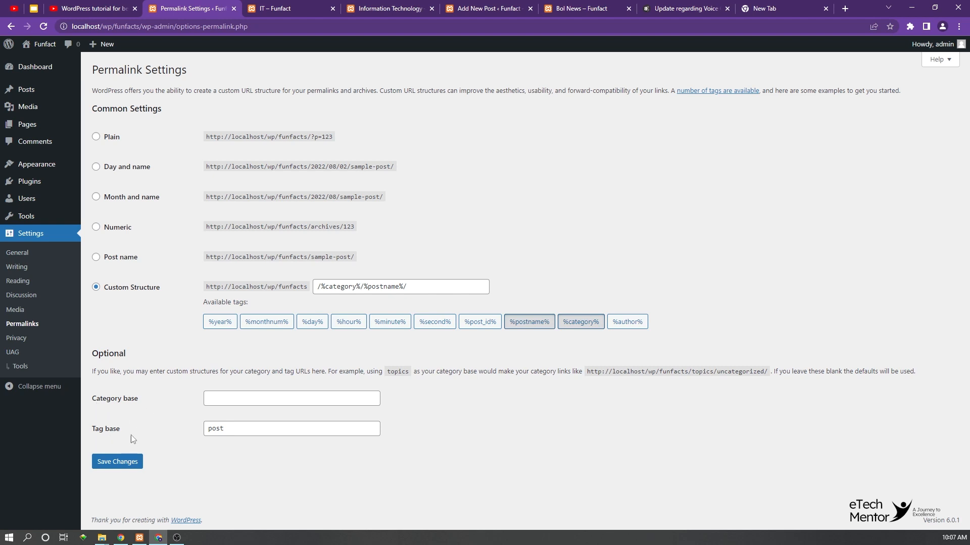
{"action": "left_click_drag", "start_coordinate": [245, 430], "coordinate": [184, 433]}
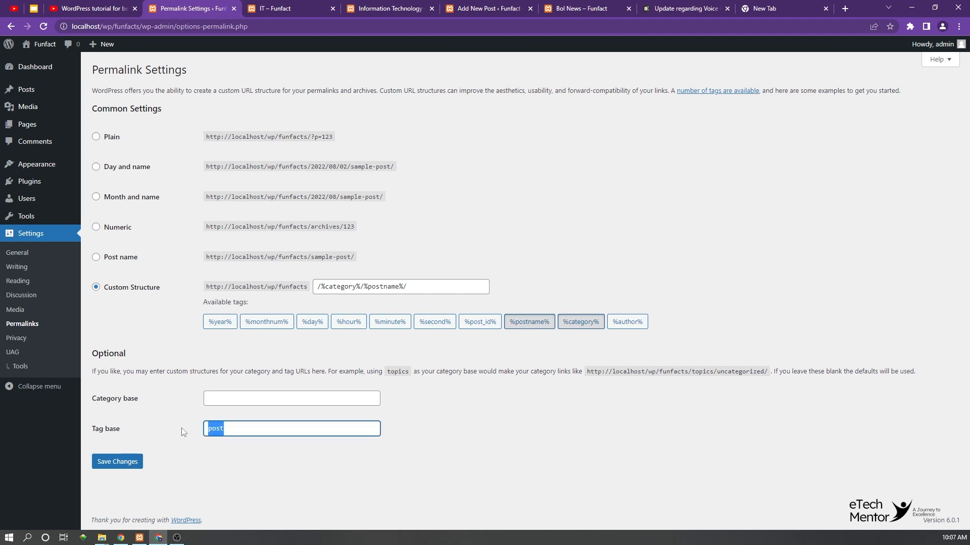
{"action": "key", "text": "BackSpace"}
{"action": "left_click", "coordinate": [120, 463]}
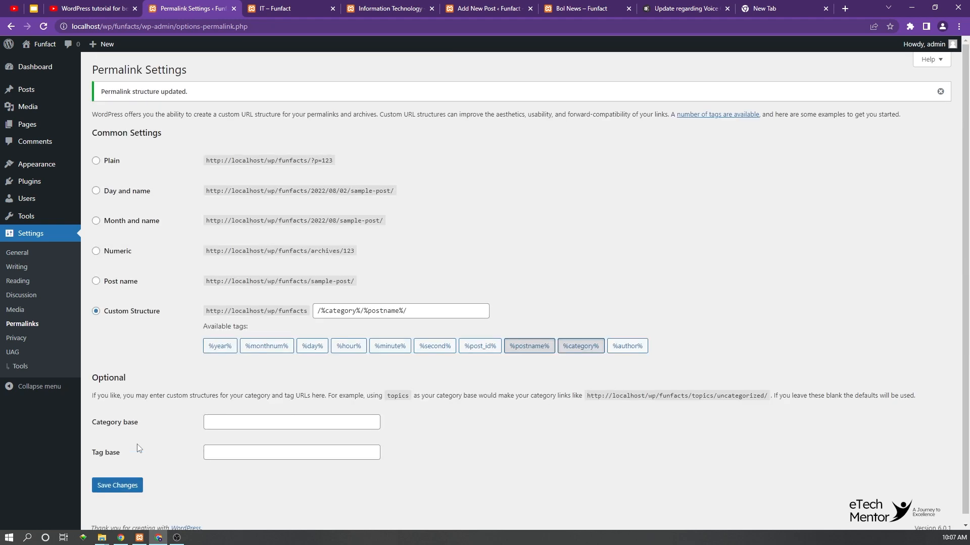
Step: Reload the old IT tag archive, close both tag archive tabs and return to the permalink settings
{"action": "left_click", "coordinate": [289, 5]}
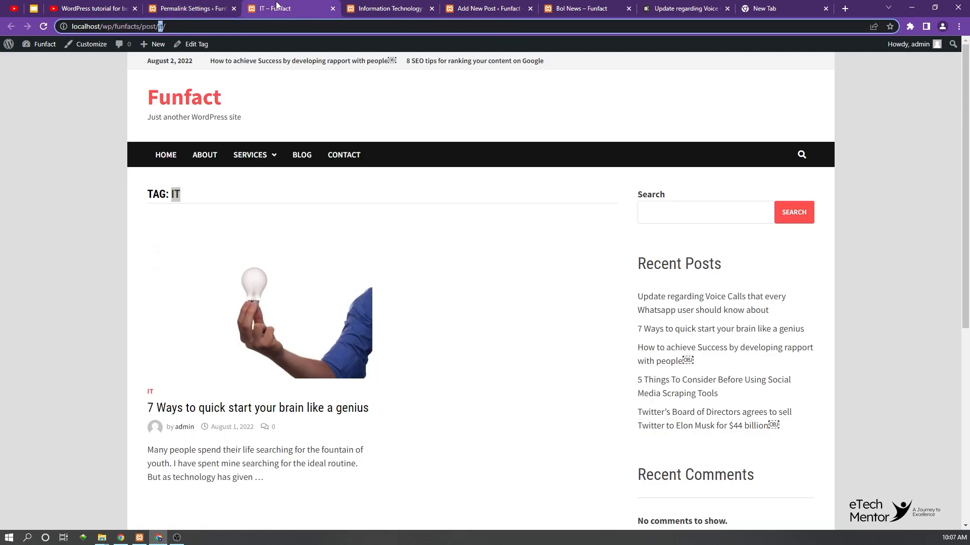
{"action": "left_click", "coordinate": [42, 26]}
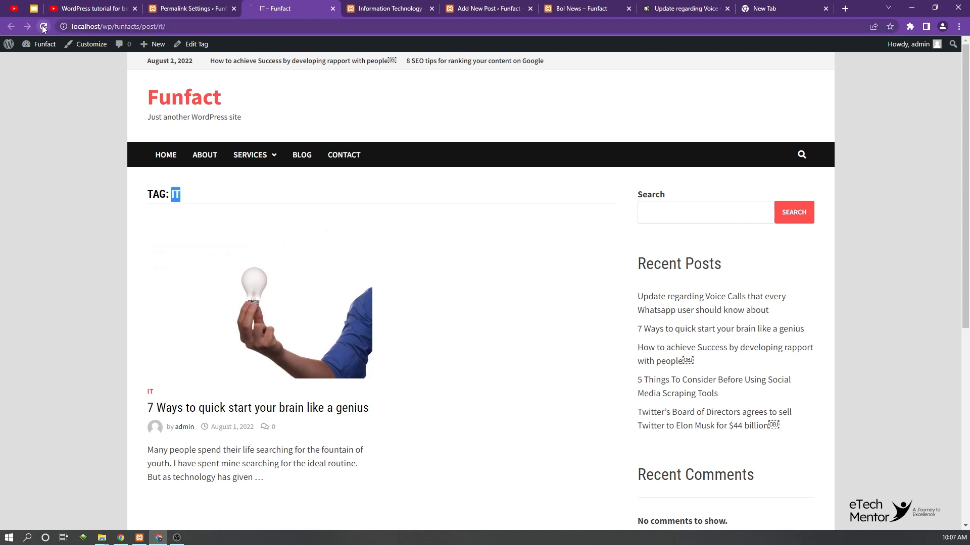
{"action": "left_click", "coordinate": [333, 8]}
{"action": "left_click", "coordinate": [333, 9]}
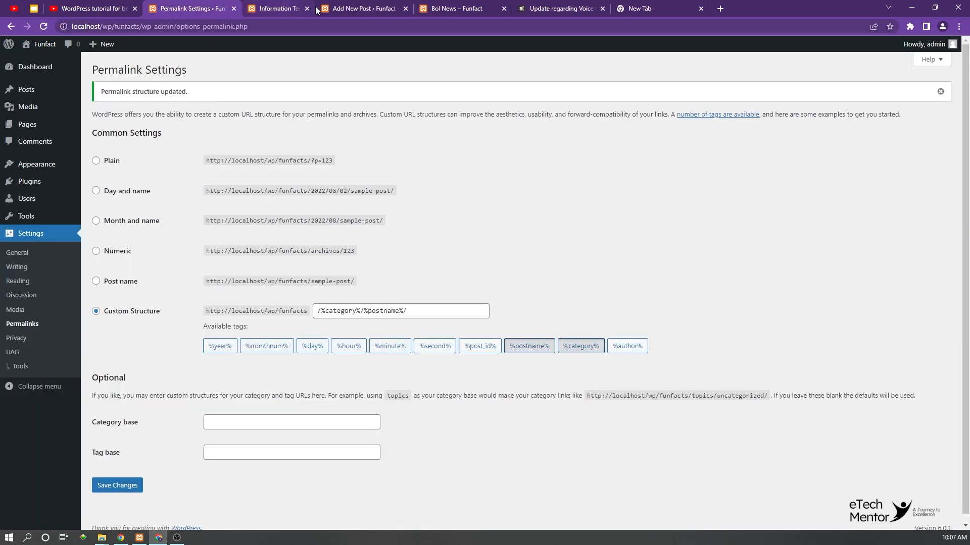
{"action": "left_click", "coordinate": [297, 6]}
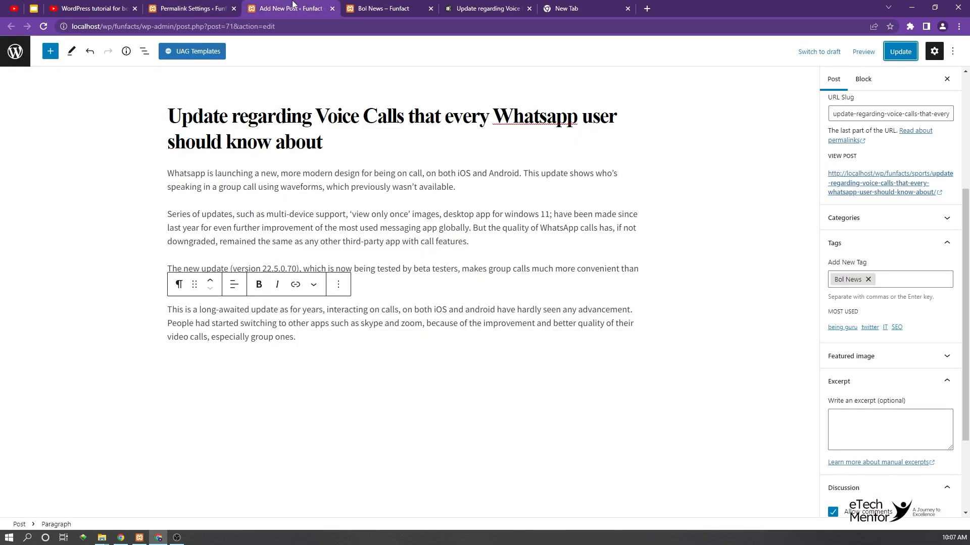
{"action": "left_click", "coordinate": [172, 7]}
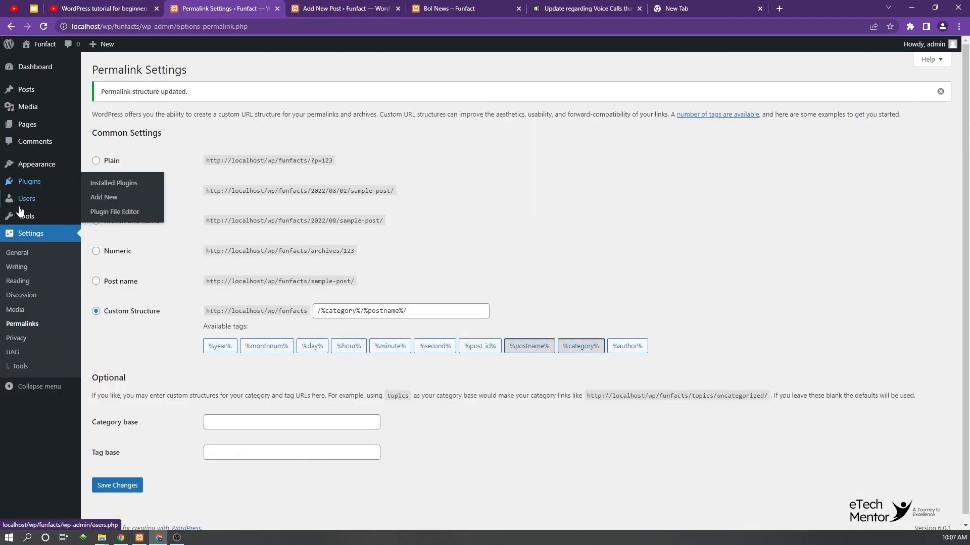
Step: Open the site's category list in a new browser tab, keeping the permalink settings open
{"action": "mouse_move", "coordinate": [28, 90]}
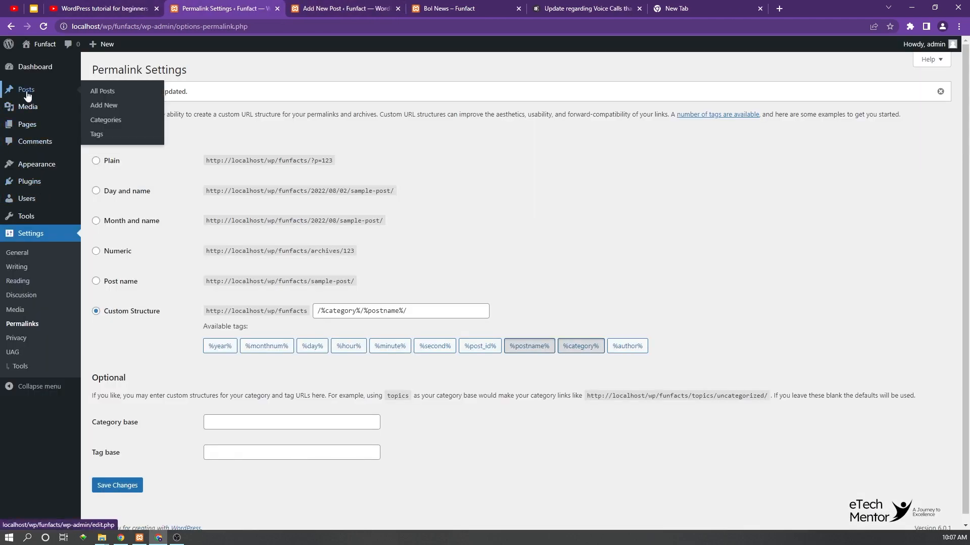
{"action": "right_click", "coordinate": [105, 124]}
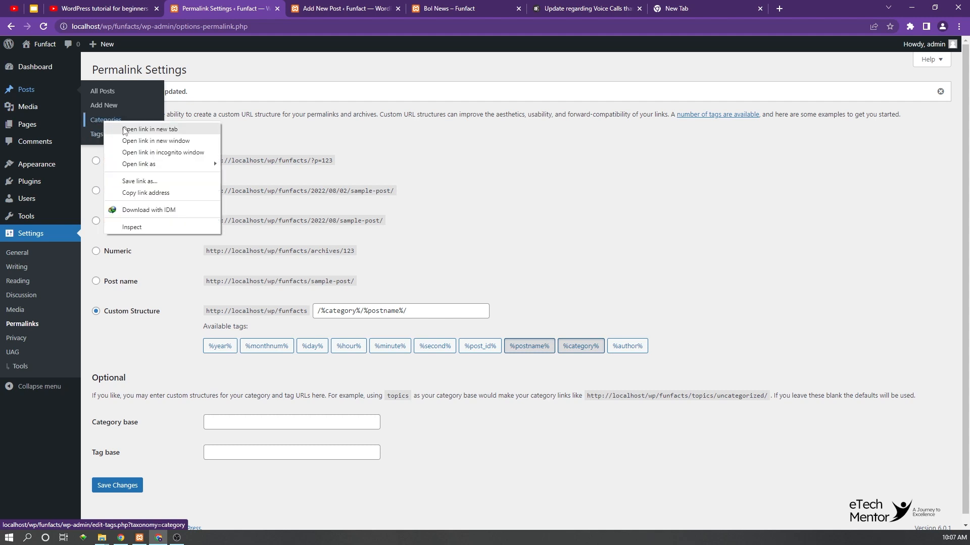
{"action": "left_click", "coordinate": [124, 128]}
{"action": "key", "text": "ctrl+Tab"}
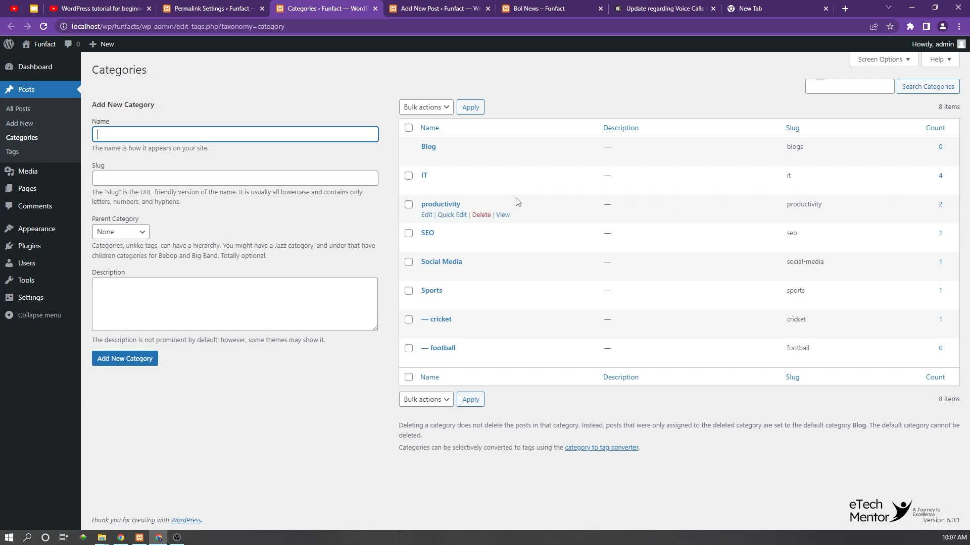
Step: View the productivity category's public archive in a new browser tab and examine the category base and slug in its URL
{"action": "right_click", "coordinate": [505, 216]}
{"action": "left_click", "coordinate": [549, 219]}
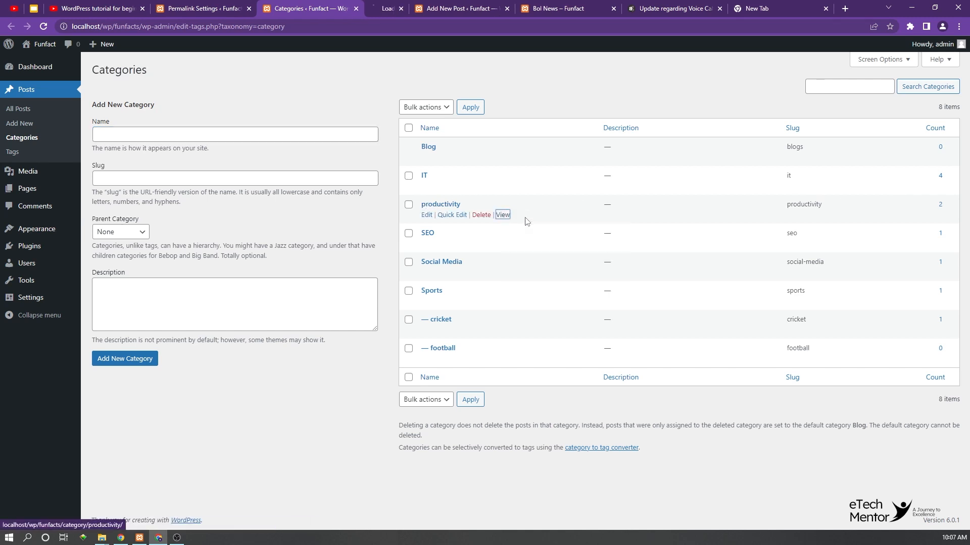
{"action": "key", "text": "ctrl+Tab"}
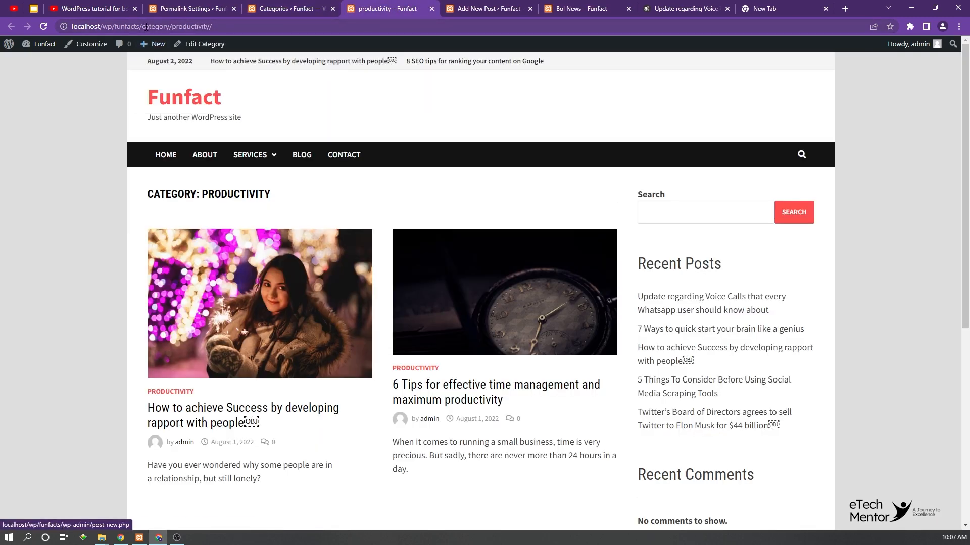
{"action": "left_click_drag", "start_coordinate": [142, 26], "coordinate": [245, 26]}
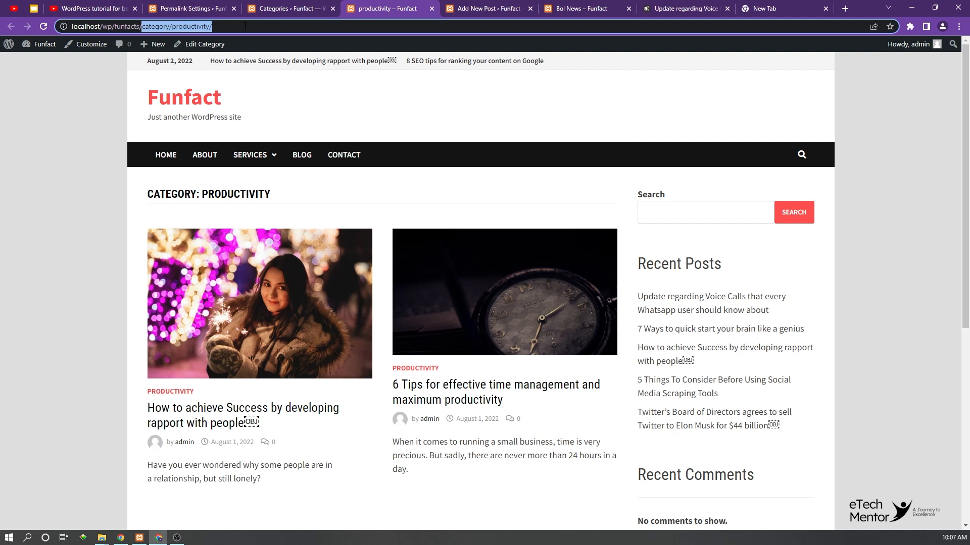
{"action": "double_click", "coordinate": [158, 26]}
{"action": "double_click", "coordinate": [196, 26]}
{"action": "double_click", "coordinate": [156, 27]}
Step: Set the category base to "post" in the permalink settings and save the changes
{"action": "left_click", "coordinate": [184, 7]}
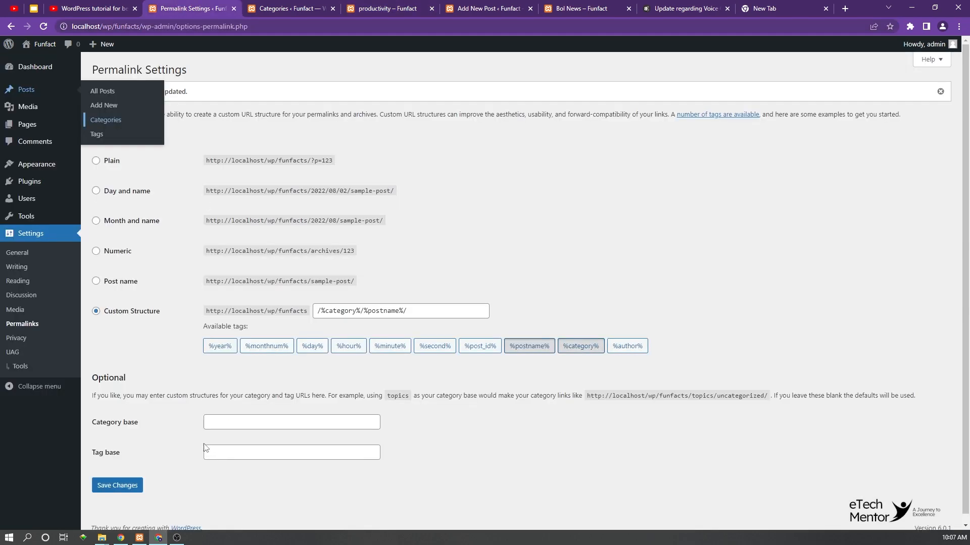
{"action": "left_click", "coordinate": [224, 423]}
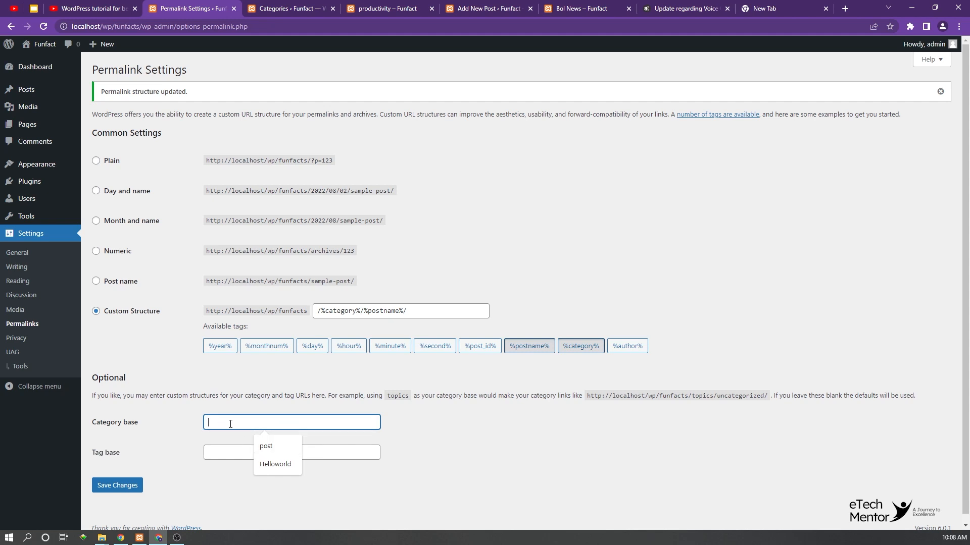
{"action": "type", "text": "P"}
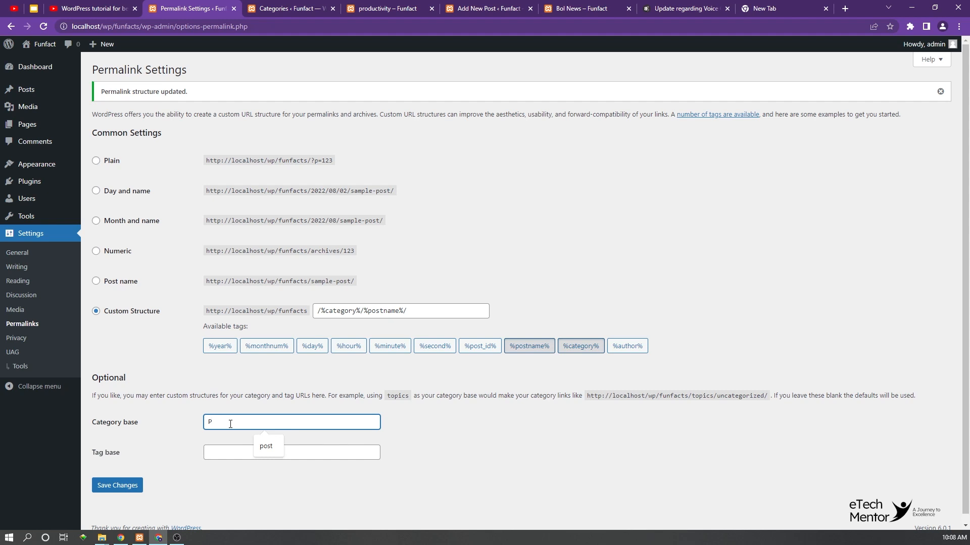
{"action": "type", "text": "OS"}
{"action": "key", "text": "BackSpace"}
{"action": "key", "text": "BackSpace"}
{"action": "key", "text": "BackSpace"}
{"action": "type", "text": "post"}
{"action": "left_click", "coordinate": [121, 485]}
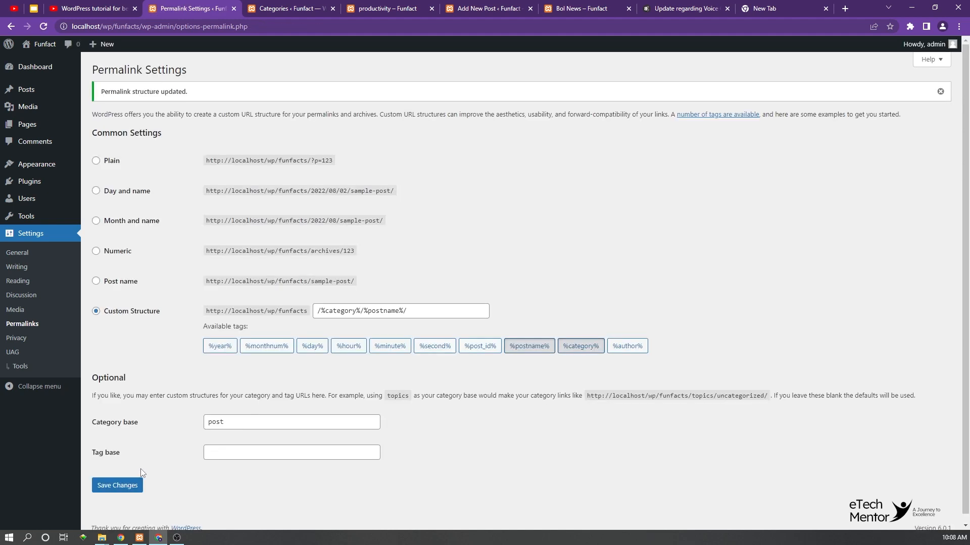
Step: Reload the already open productivity archive to check whether its old category URL still works
{"action": "left_click", "coordinate": [291, 8]}
{"action": "left_click", "coordinate": [386, 8]}
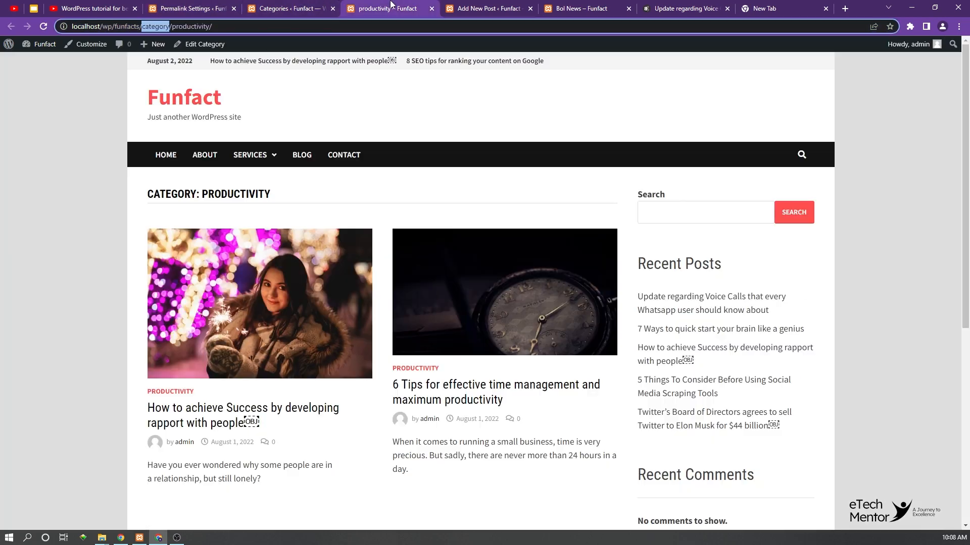
{"action": "left_click", "coordinate": [44, 28]}
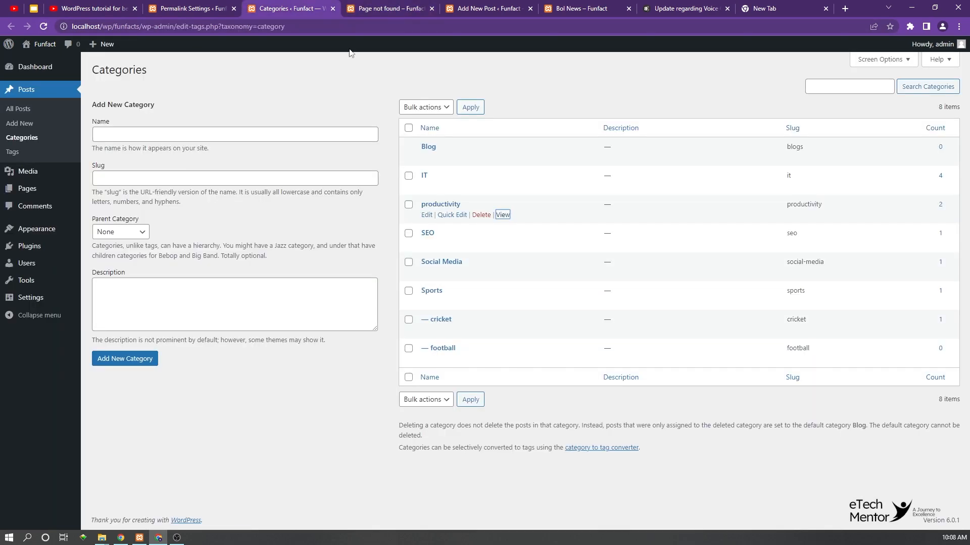
Step: Reload the category list, view the productivity archive in a new browser tab and compare its URL with the old archive's
{"action": "left_click", "coordinate": [308, 6]}
{"action": "right_click", "coordinate": [503, 217]}
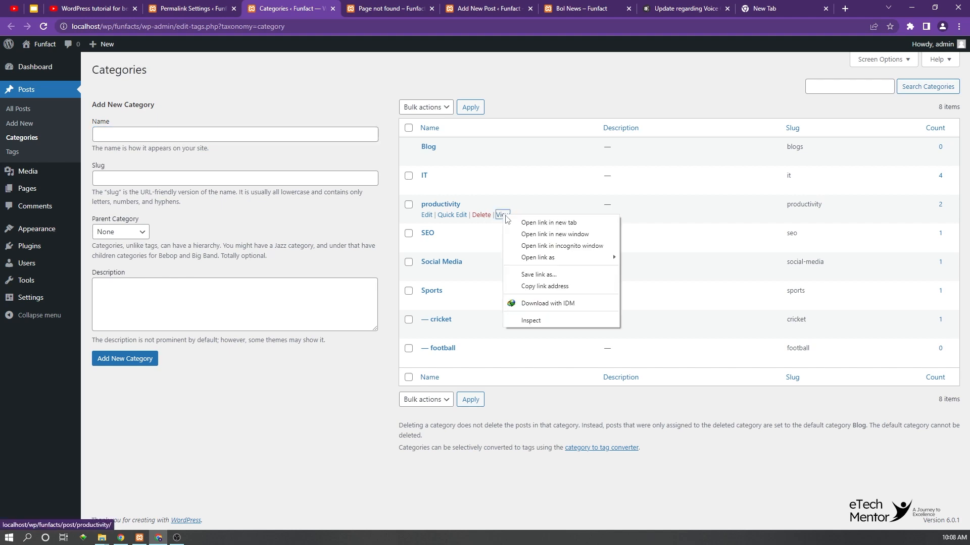
{"action": "left_click", "coordinate": [536, 224]}
{"action": "left_click", "coordinate": [350, 7]}
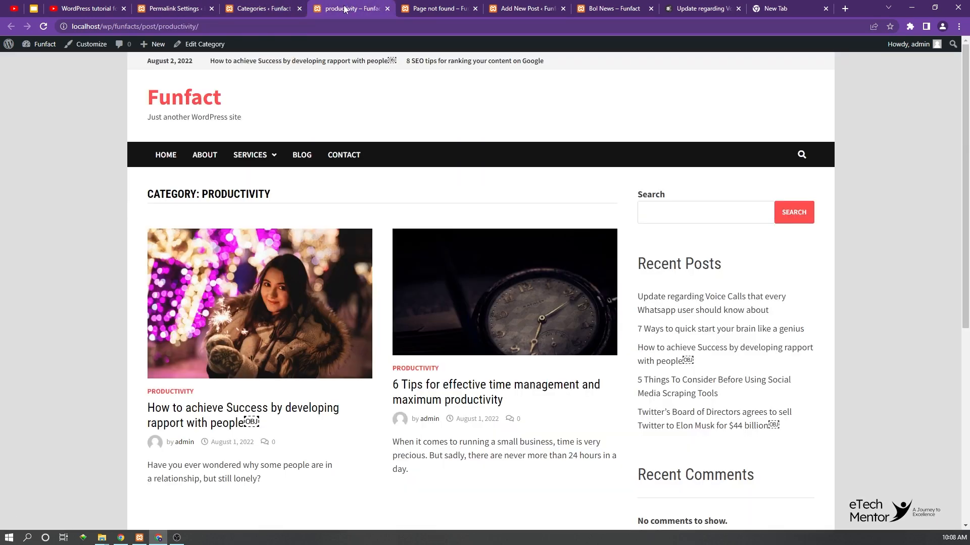
{"action": "left_click", "coordinate": [399, 5]}
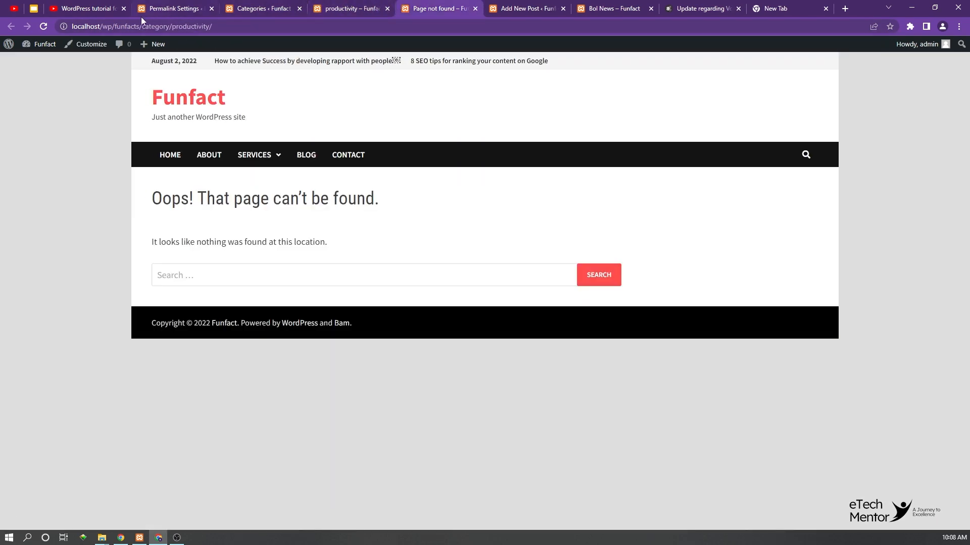
{"action": "left_click", "coordinate": [348, 5]}
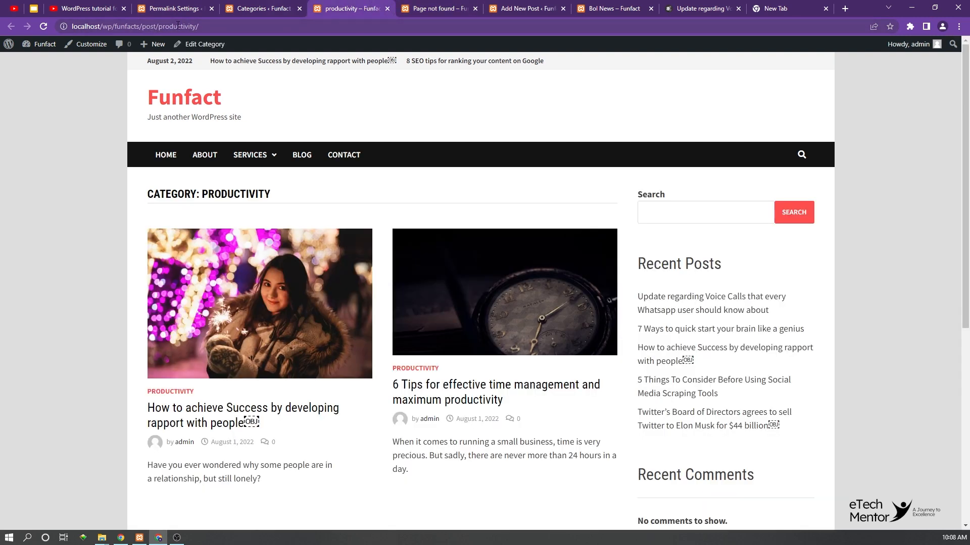
{"action": "left_click", "coordinate": [438, 7]}
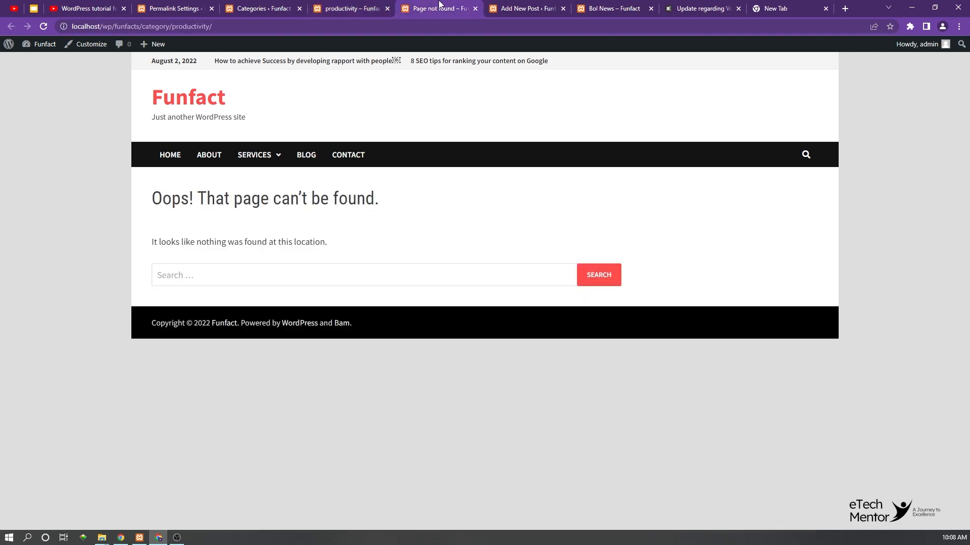
Step: Close the old productivity archive page, clear the category base in the permalink settings and save the changes
{"action": "left_click", "coordinate": [475, 8]}
{"action": "left_click", "coordinate": [177, 8]}
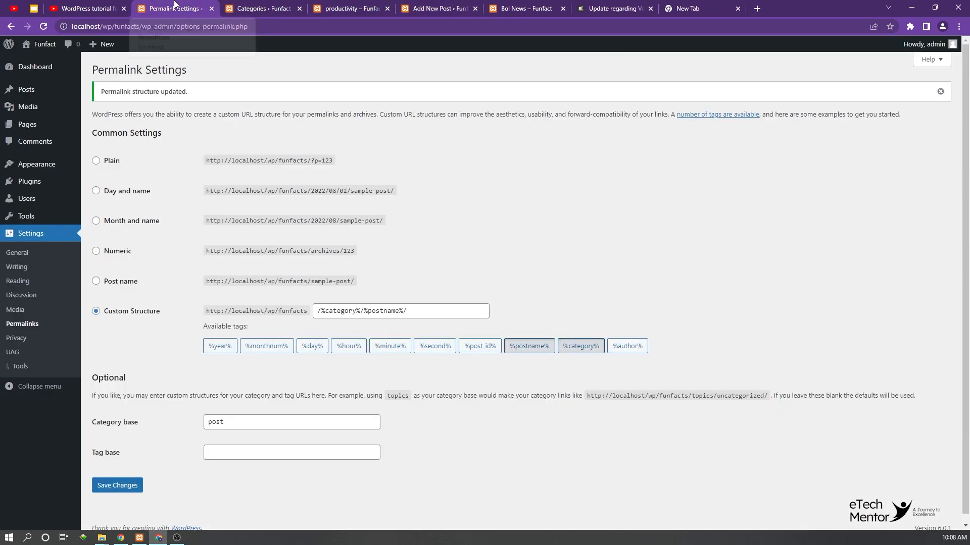
{"action": "double_click", "coordinate": [235, 428]}
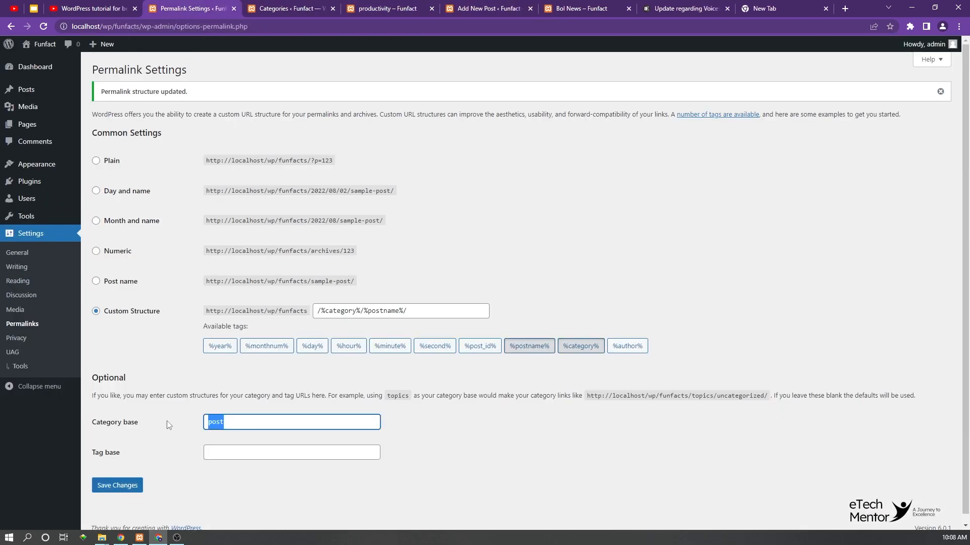
{"action": "key", "text": "BackSpace"}
{"action": "left_click", "coordinate": [113, 486]}
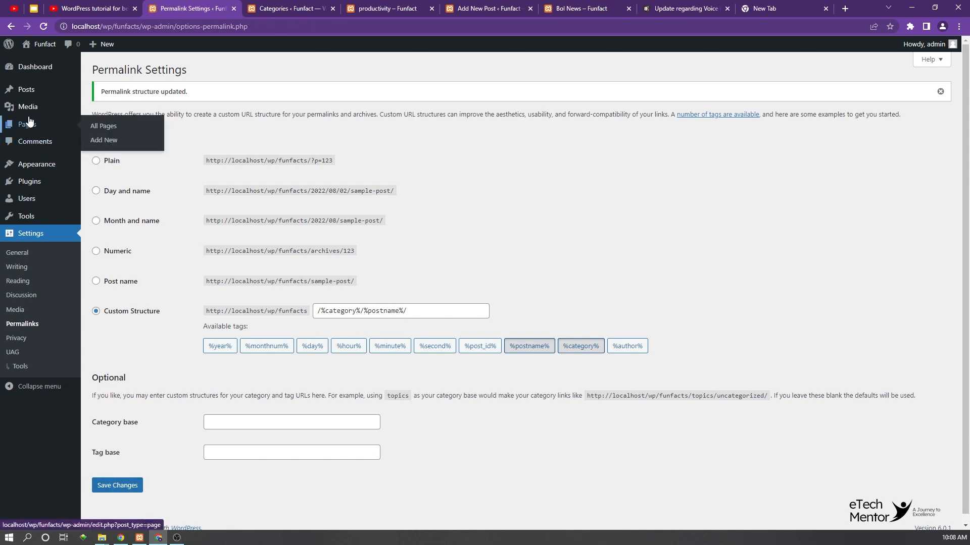
Step: Open the tag list, view the Bol News tag archive in a new browser tab and examine the tag base in its URL
{"action": "left_click", "coordinate": [315, 5]}
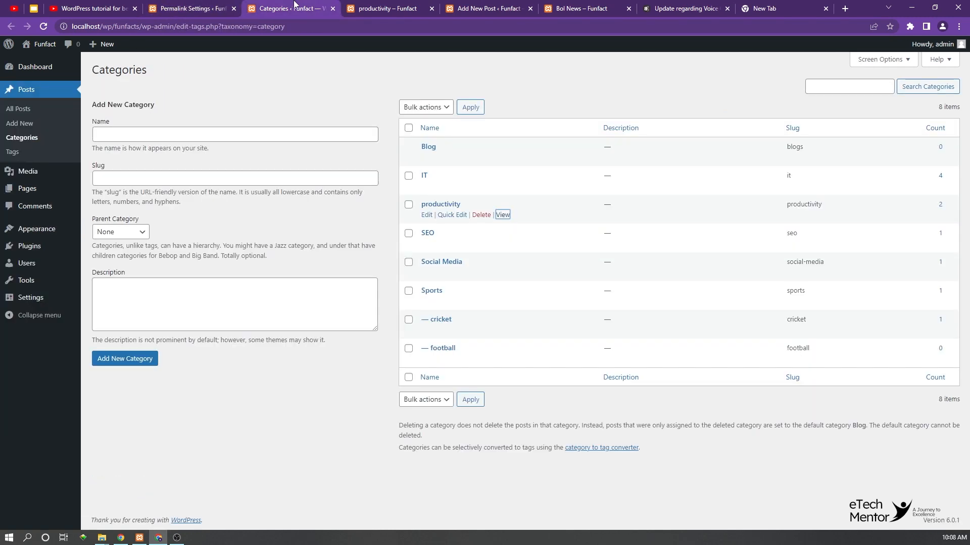
{"action": "left_click", "coordinate": [9, 154]}
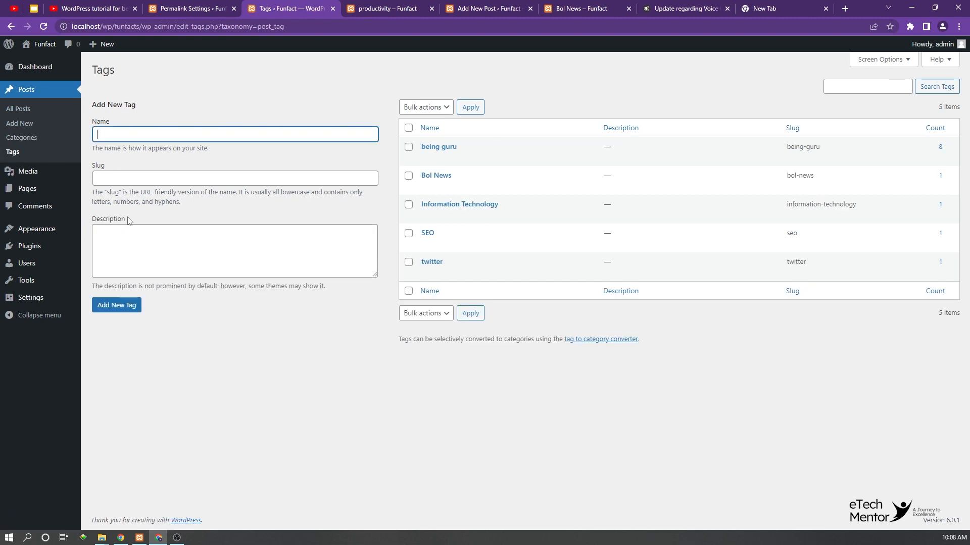
{"action": "left_click", "coordinate": [505, 186]}
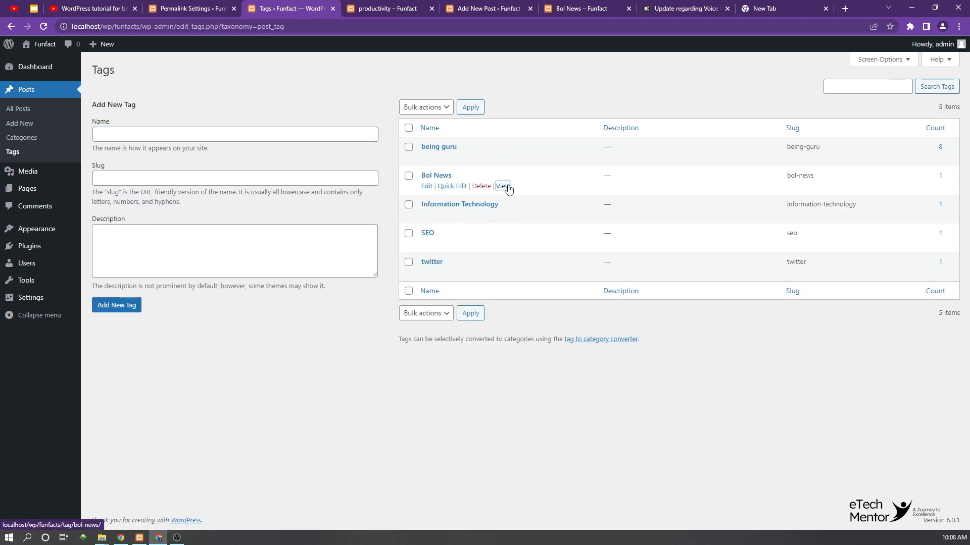
{"action": "right_click", "coordinate": [505, 186]}
{"action": "left_click", "coordinate": [525, 193]}
{"action": "key", "text": "ctrl+Tab"}
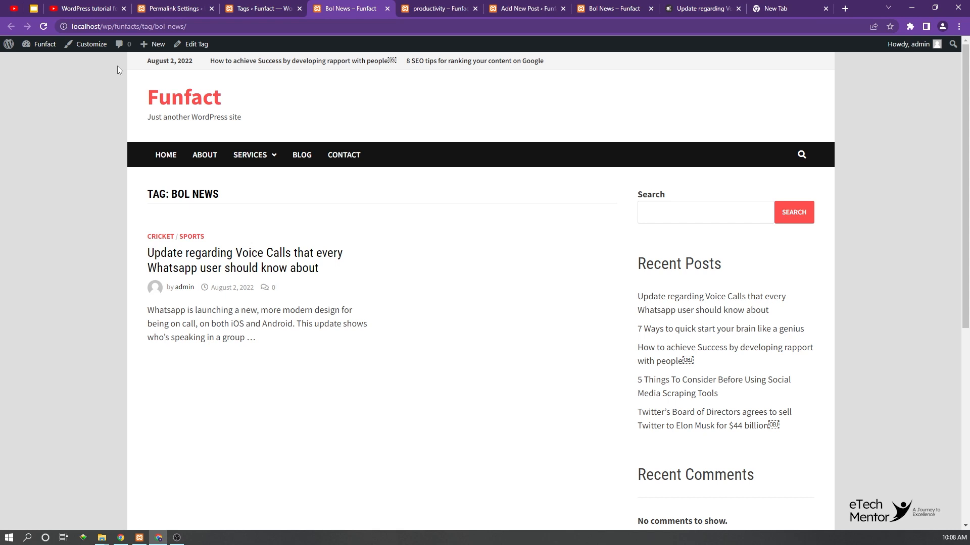
{"action": "double_click", "coordinate": [147, 26]}
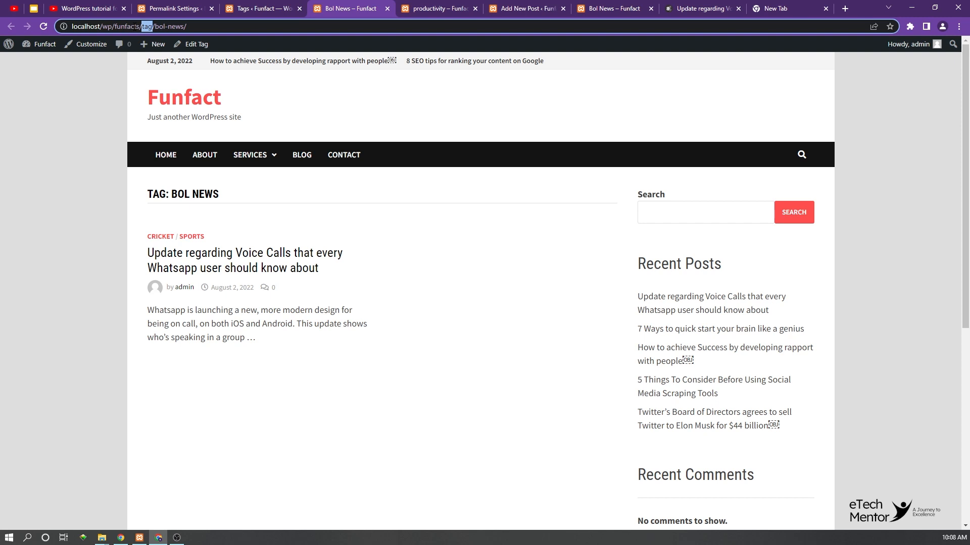
Step: Review the tag base option in the permalink settings against the Bol News archive URL and open the category list
{"action": "left_click", "coordinate": [197, 7]}
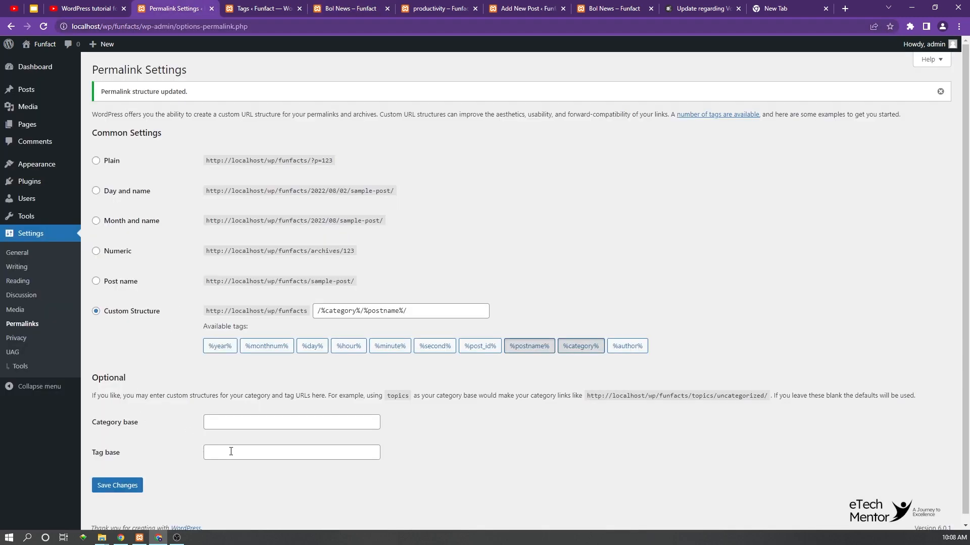
{"action": "left_click", "coordinate": [273, 9]}
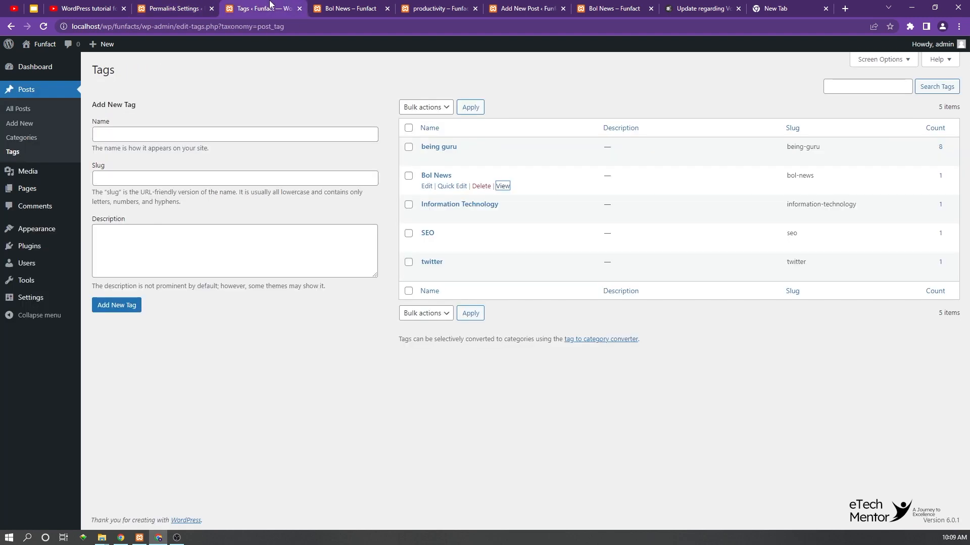
{"action": "left_click", "coordinate": [337, 7]}
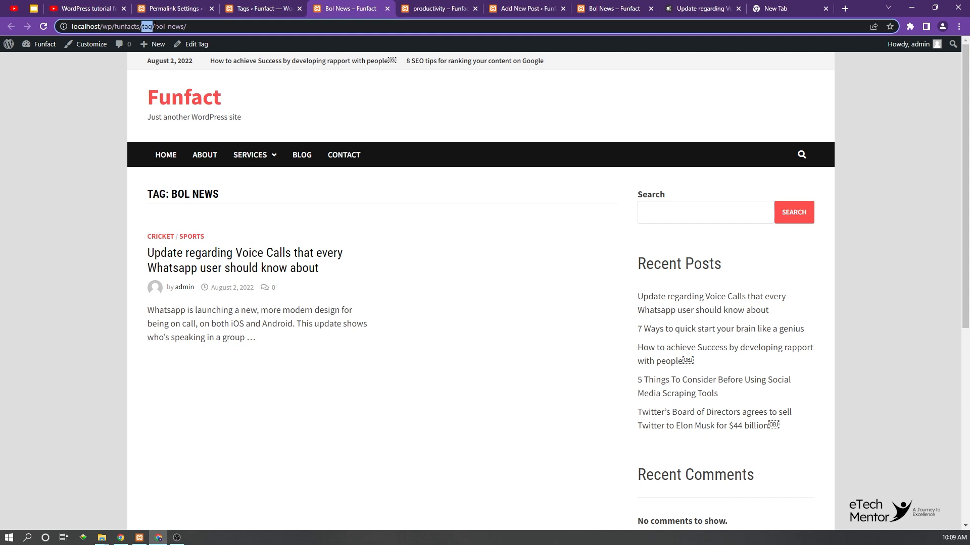
{"action": "left_click", "coordinate": [255, 7]}
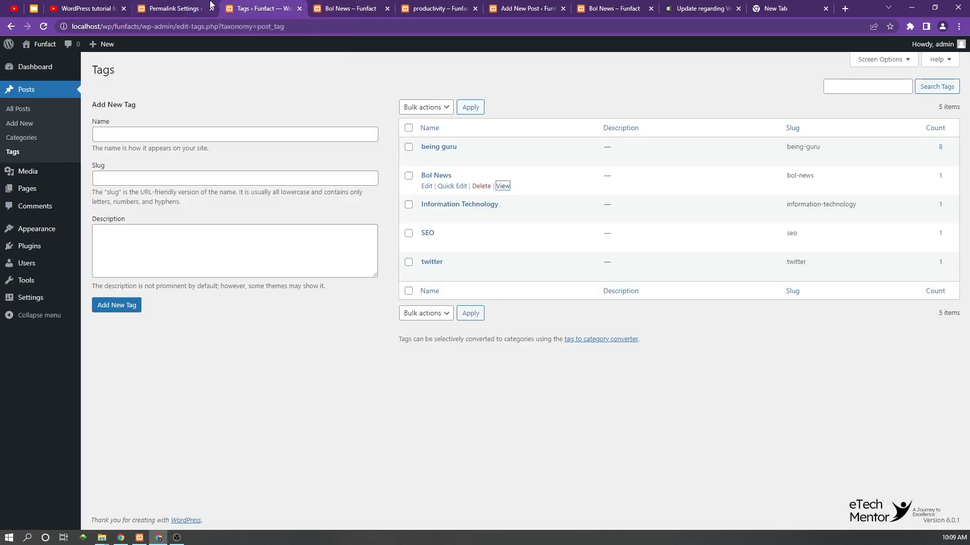
{"action": "left_click", "coordinate": [177, 7]}
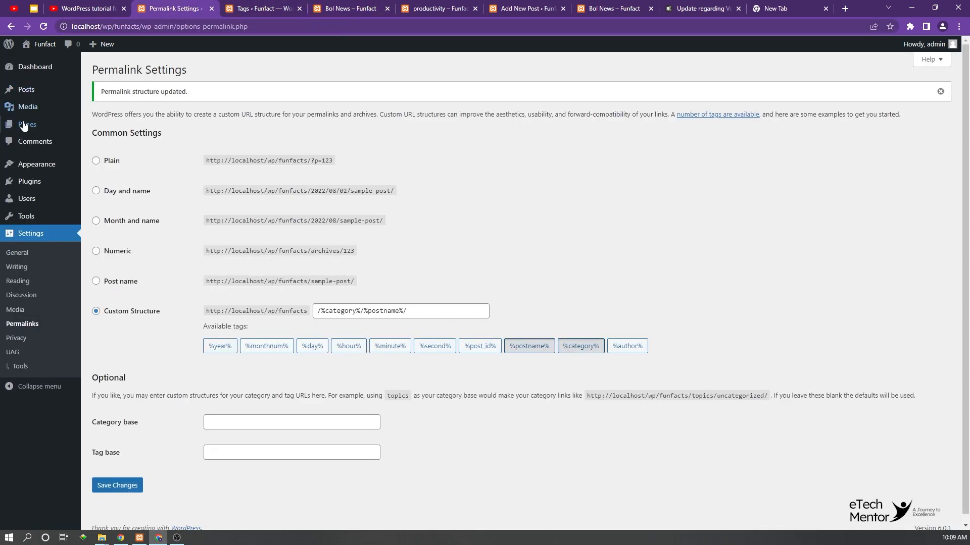
{"action": "left_click", "coordinate": [261, 5]}
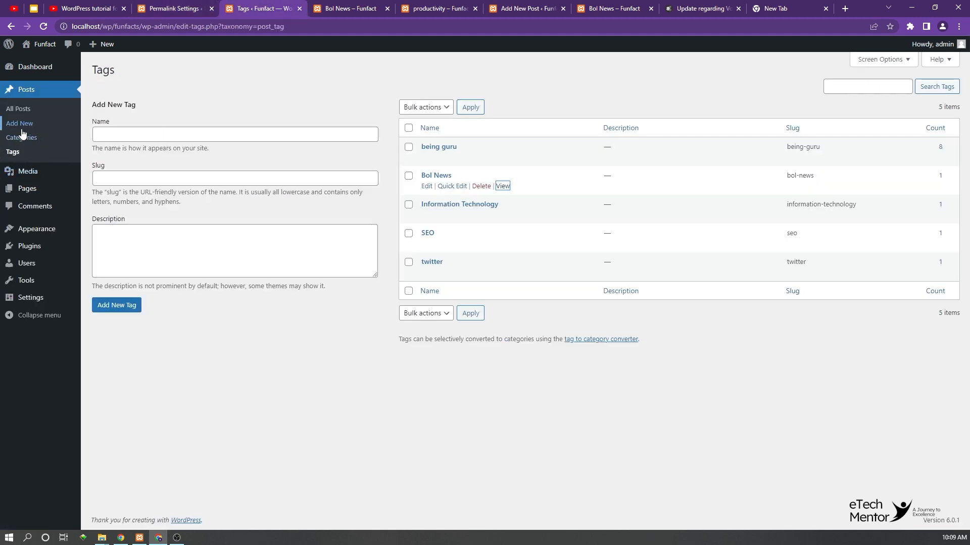
{"action": "left_click", "coordinate": [20, 137]}
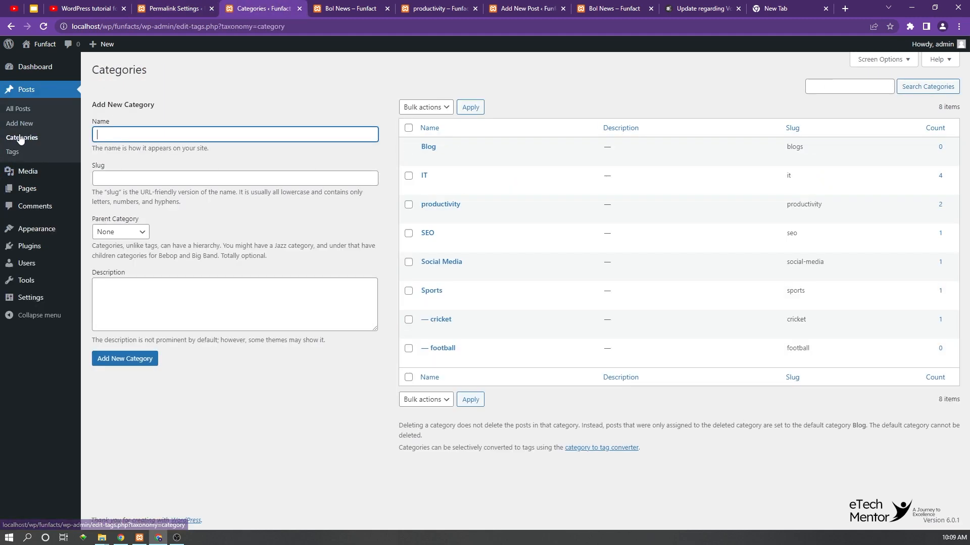